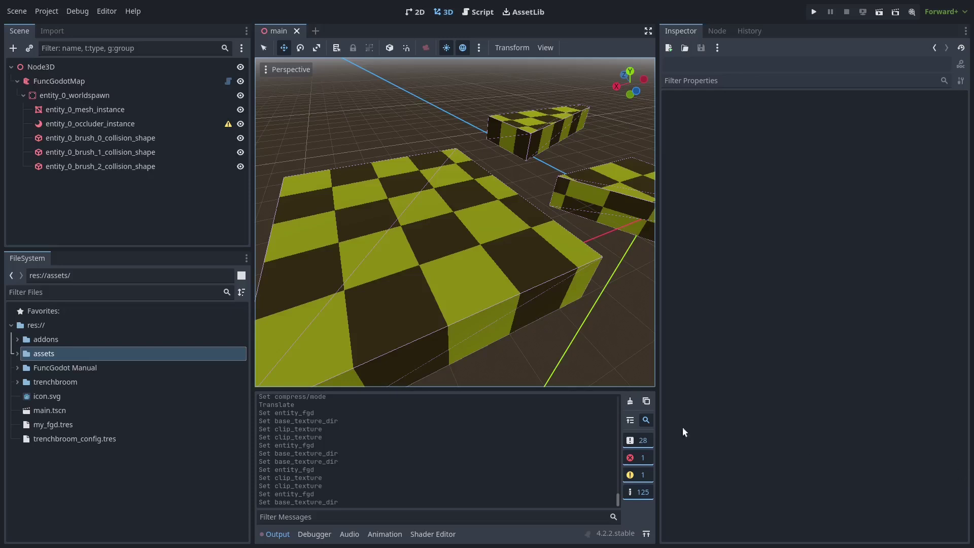
Expand assets > textures and its special and world folders to reveal clip.png, skip.png and tile.png
click(17, 354)
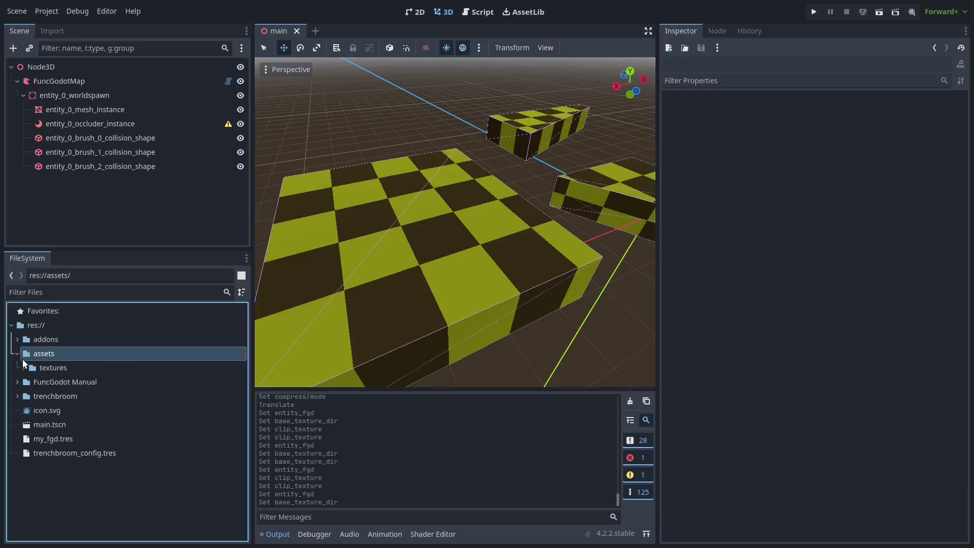
click(22, 363)
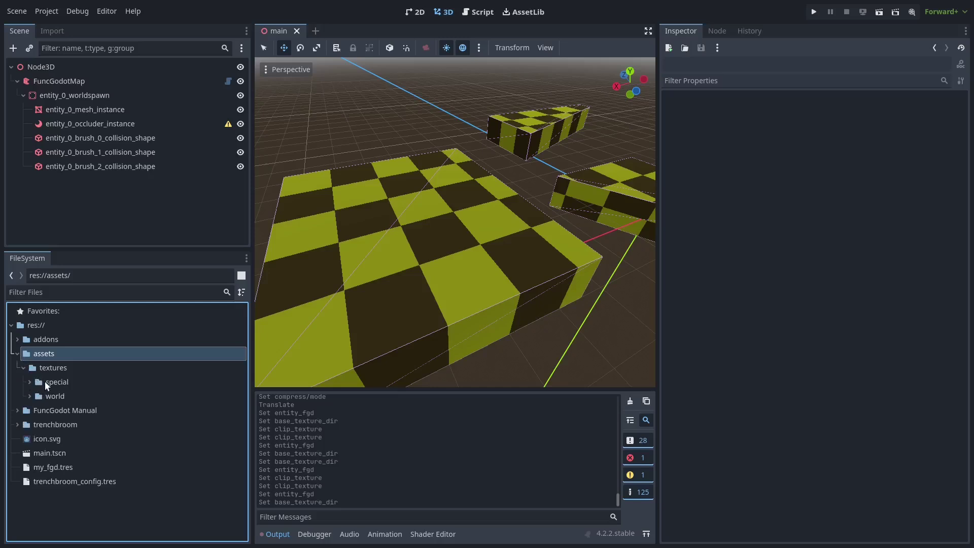
click(54, 395)
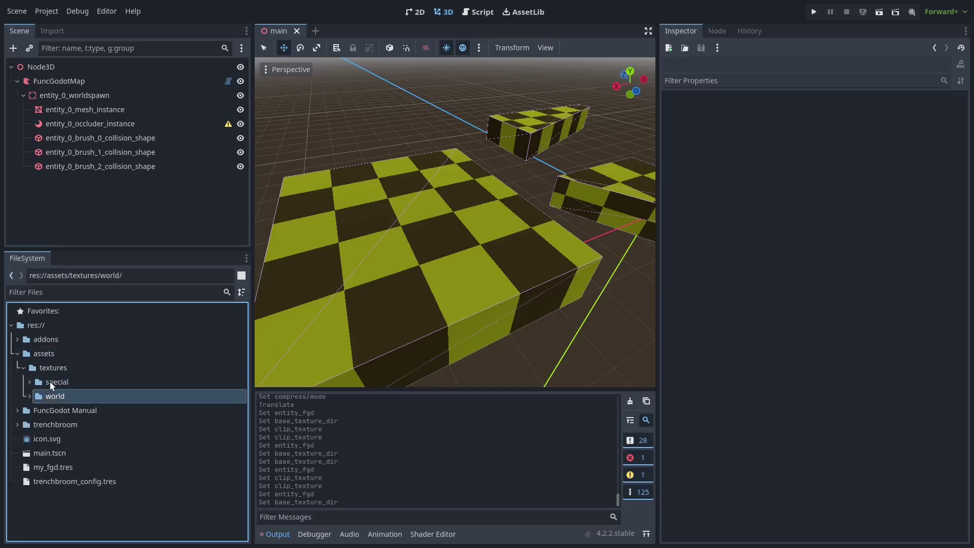
click(50, 381)
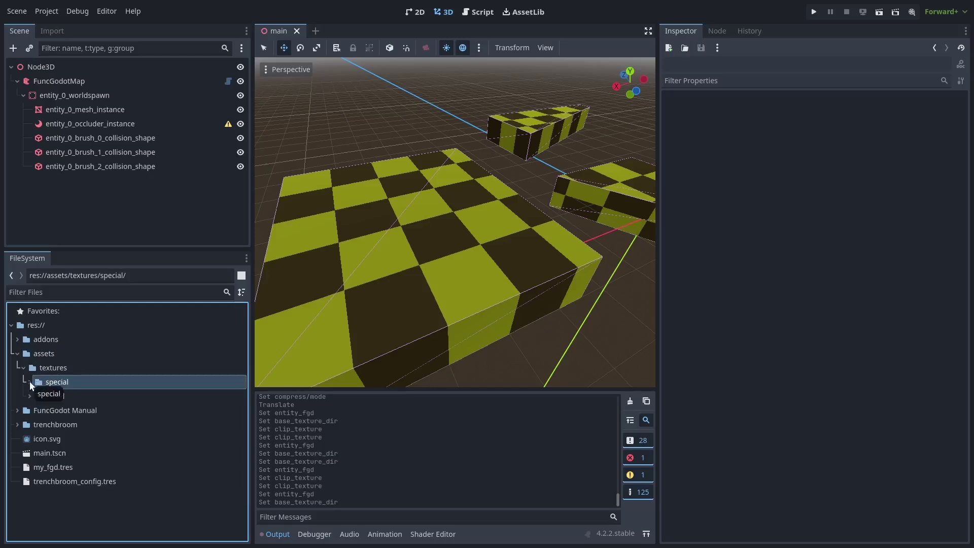
click(29, 381)
click(30, 425)
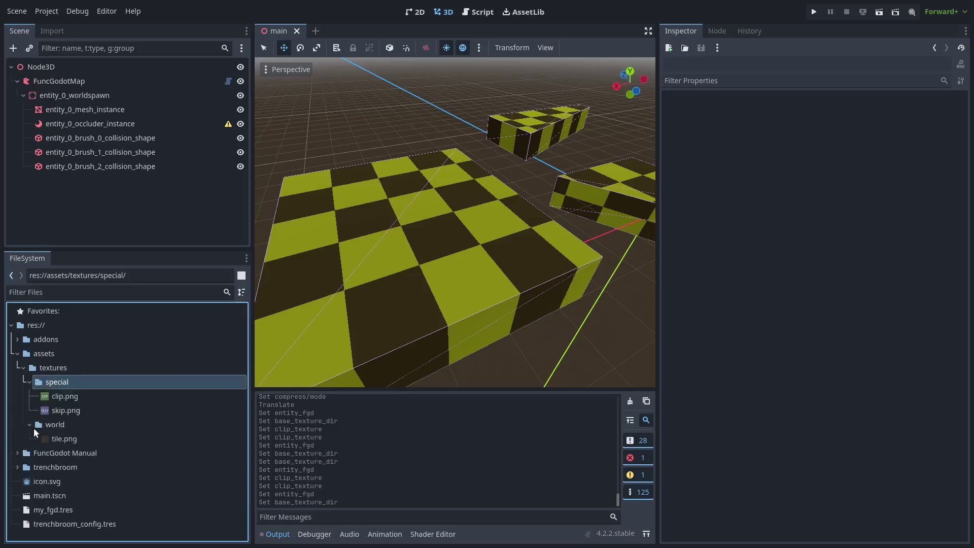
drag(57, 439, 44, 372)
click(28, 382)
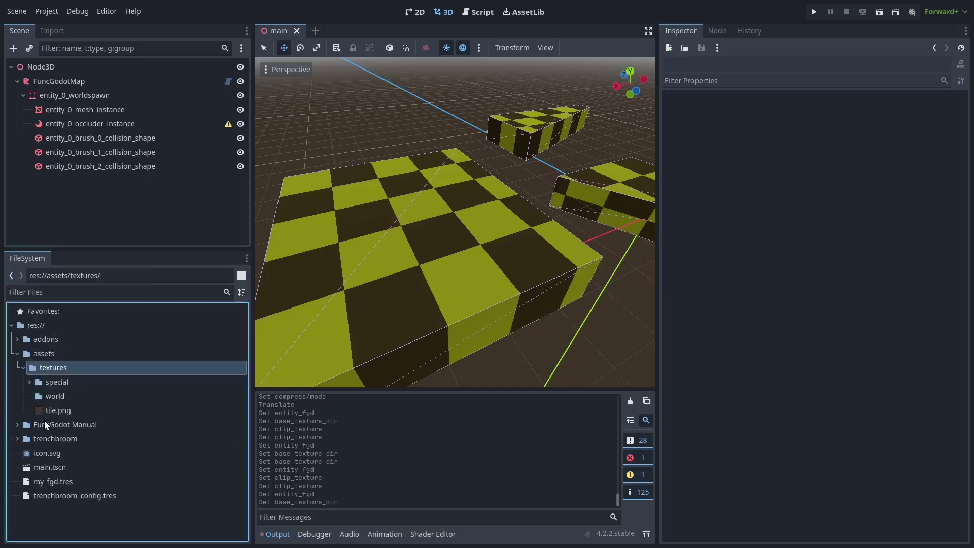
mouse_move(47, 408)
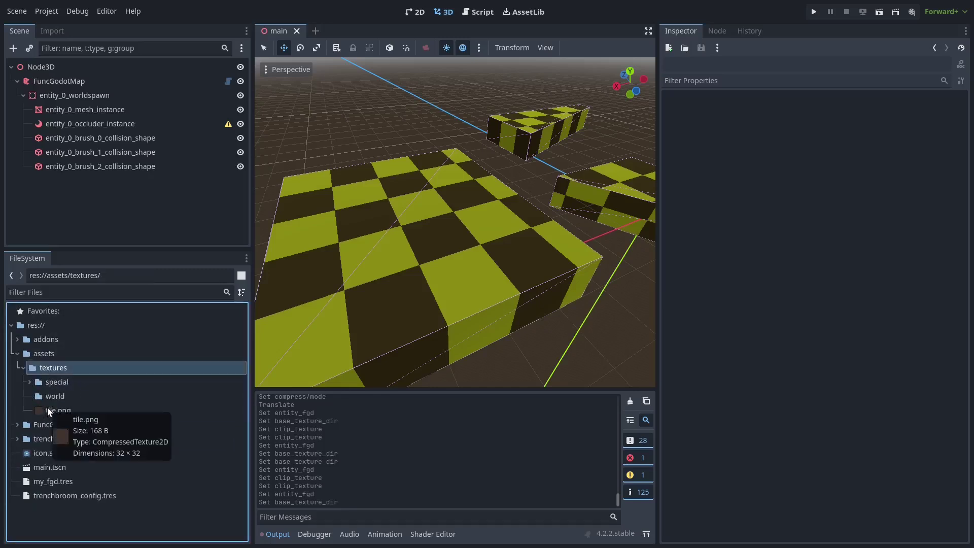
drag(47, 408, 51, 396)
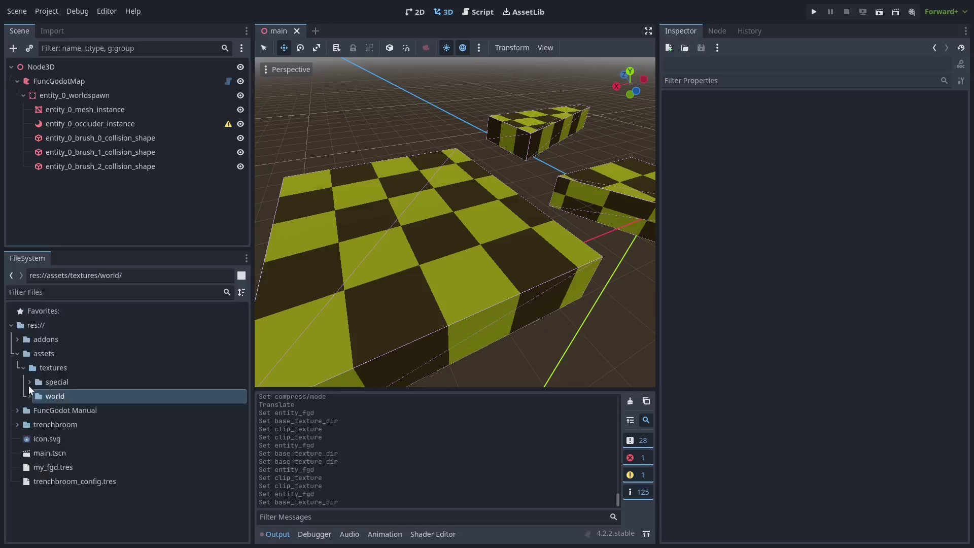
click(30, 396)
right_click(39, 396)
mouse_move(105, 363)
click(221, 362)
key(Return)
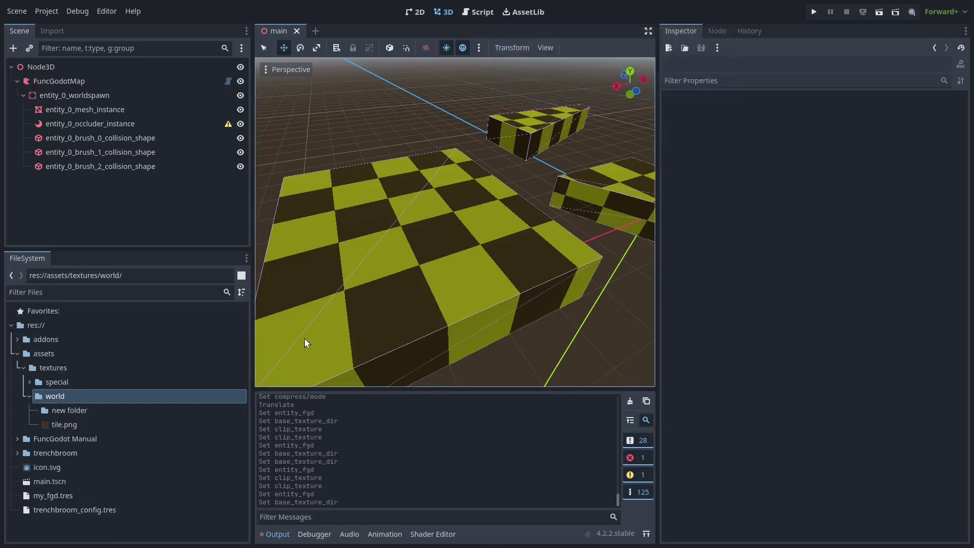
drag(64, 425, 62, 399)
click(35, 410)
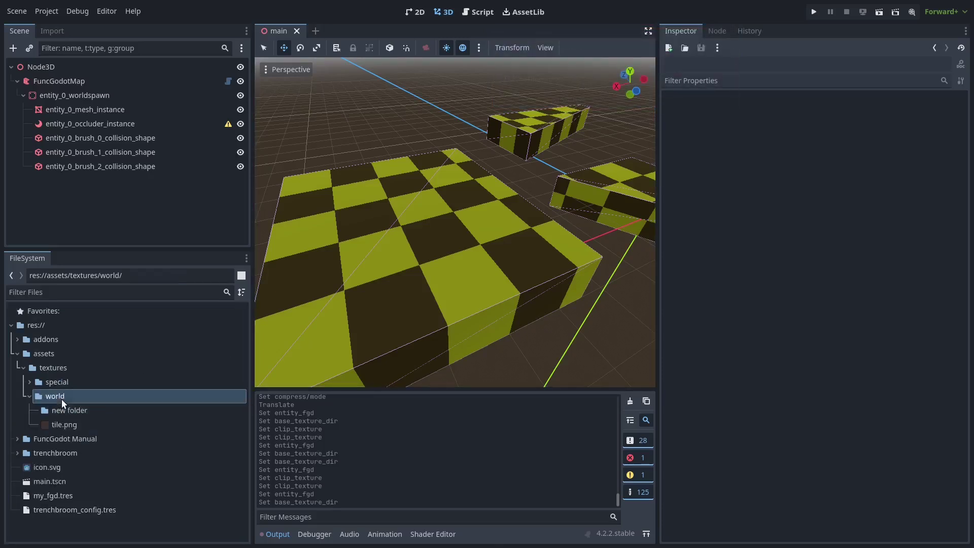
click(59, 415)
key(Delete)
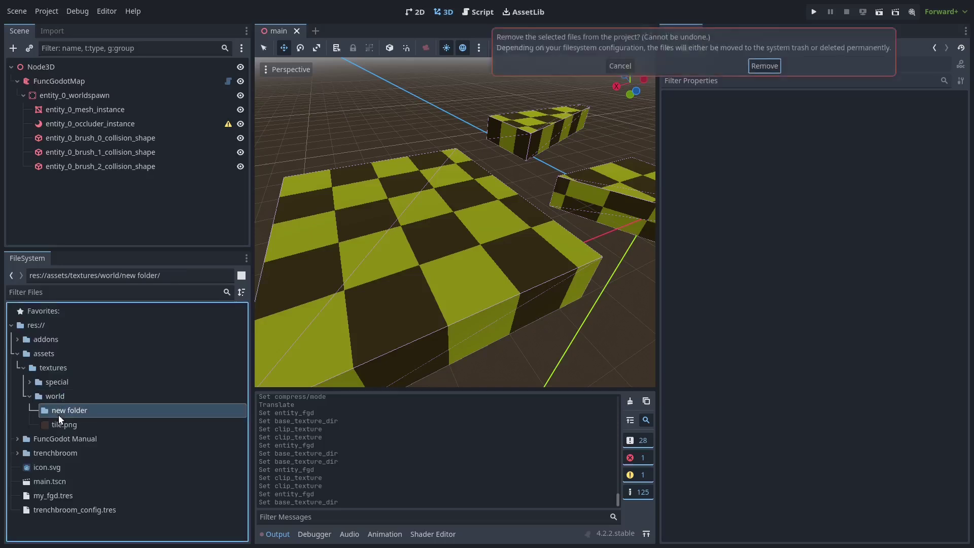
click(763, 67)
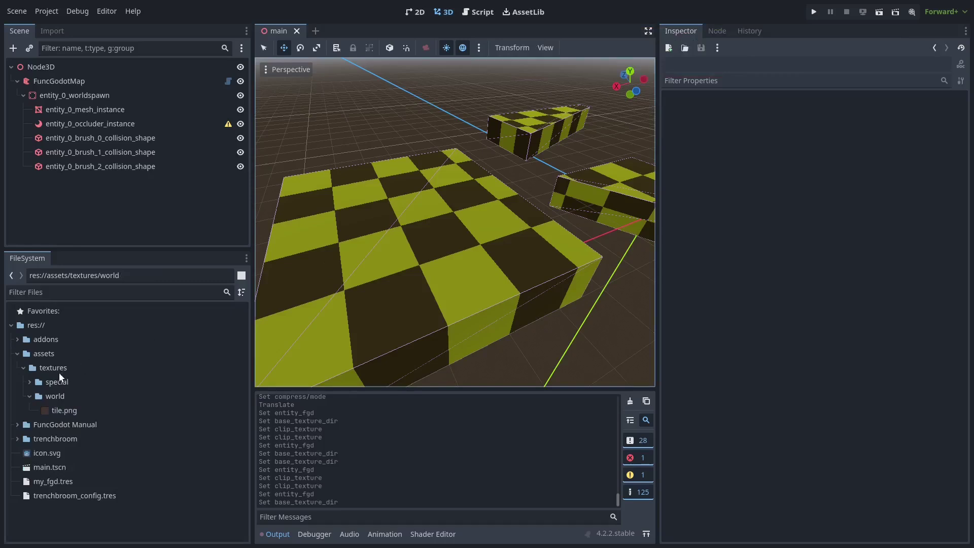
click(32, 395)
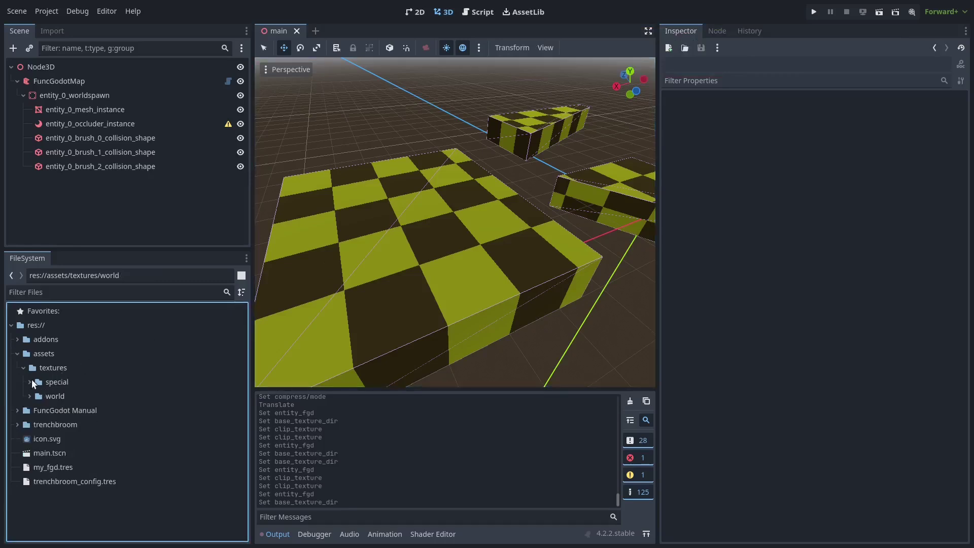
click(31, 380)
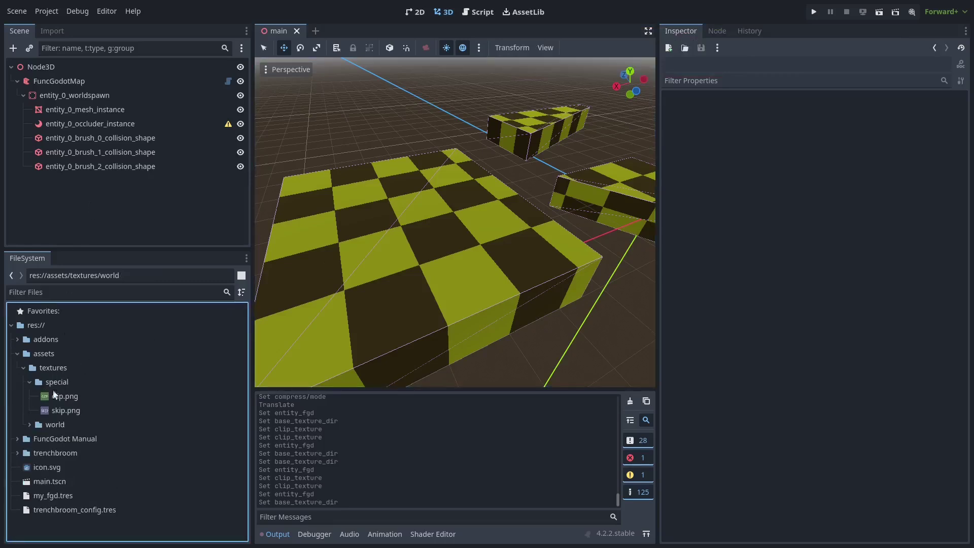
click(29, 424)
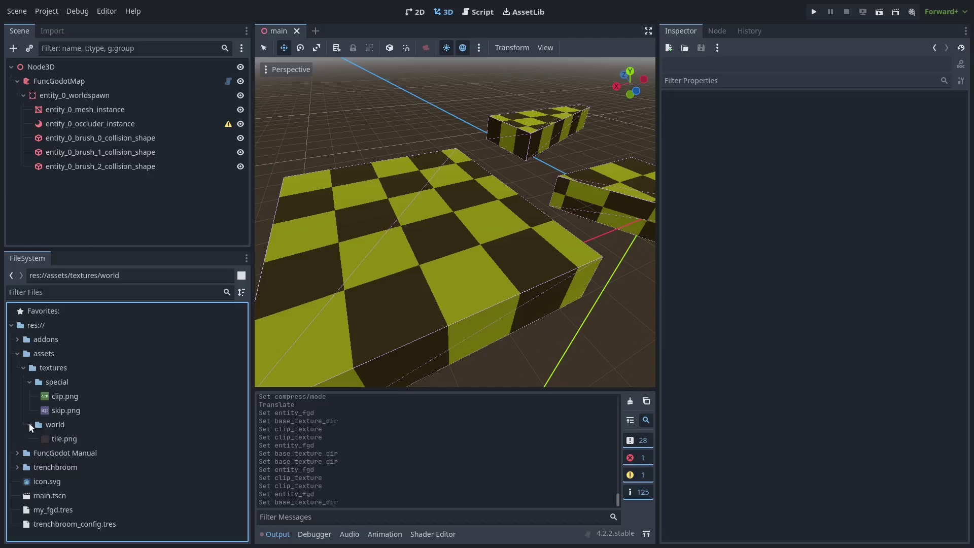
click(52, 425)
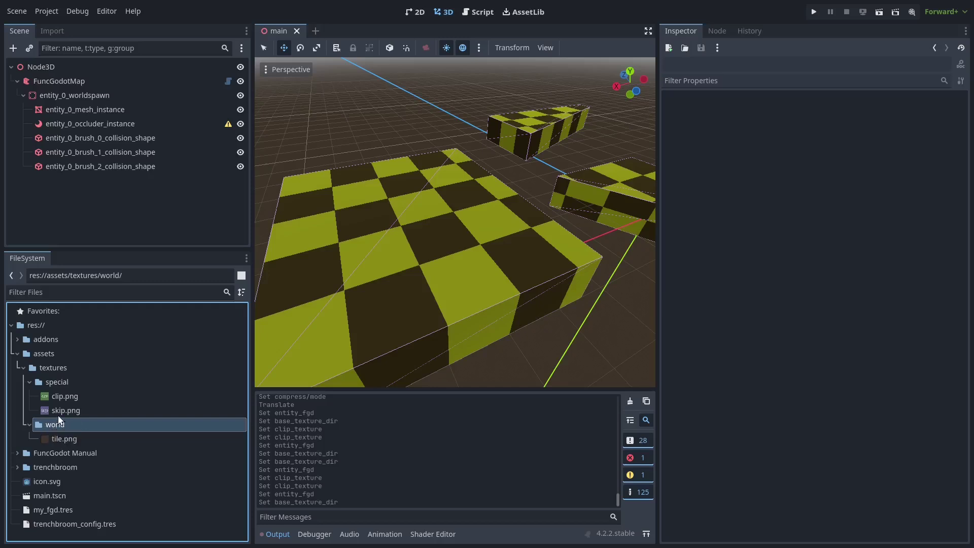
click(56, 381)
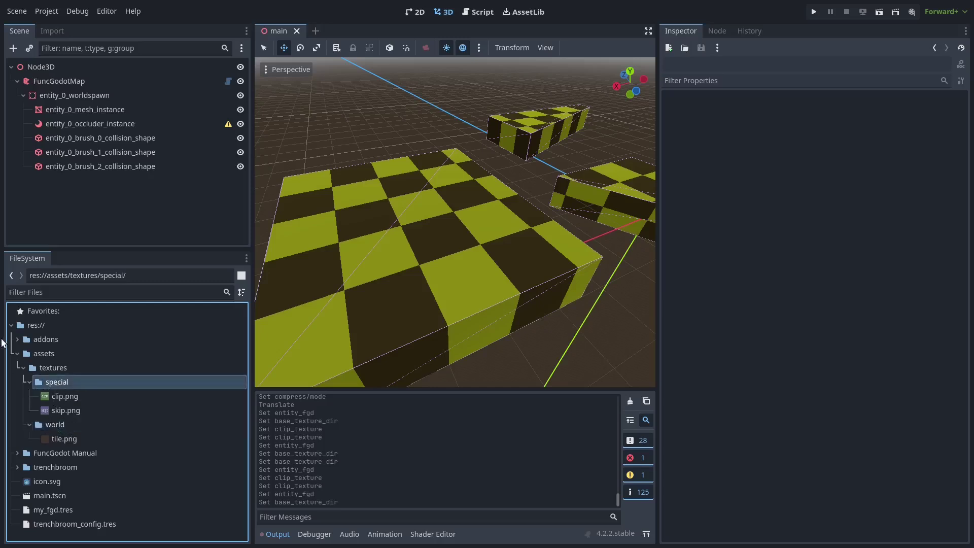
Set the FuncGodotMap's base texture directory to res://assets/textures
click(46, 81)
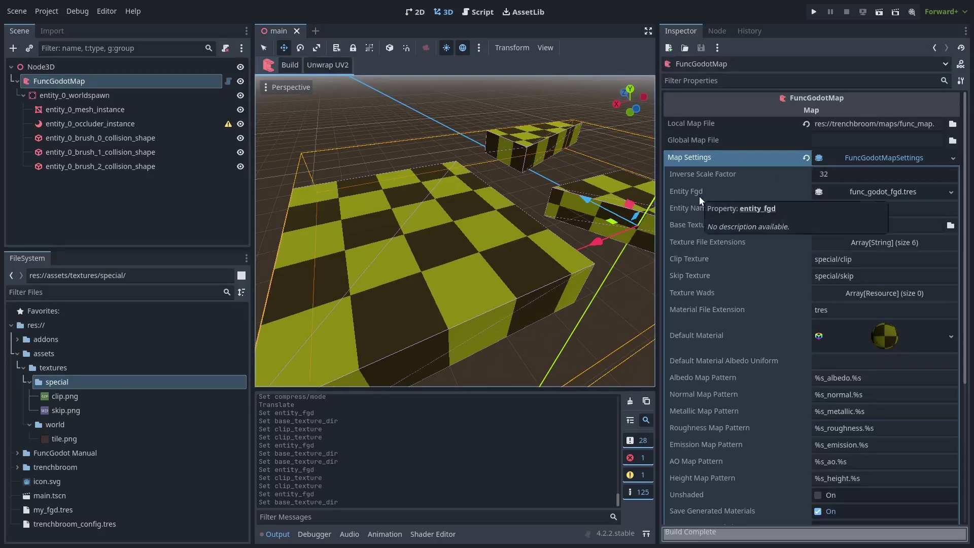
click(950, 226)
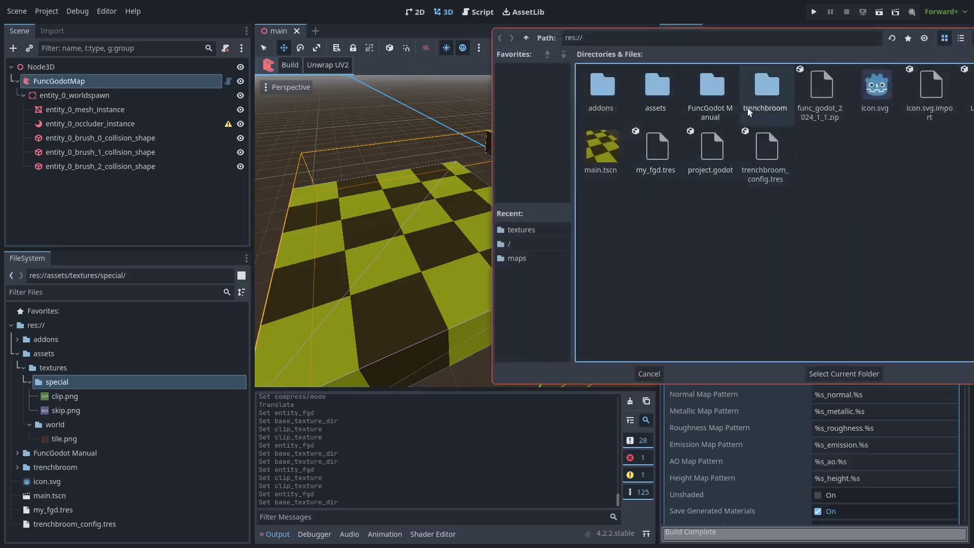
double_click(659, 91)
double_click(625, 94)
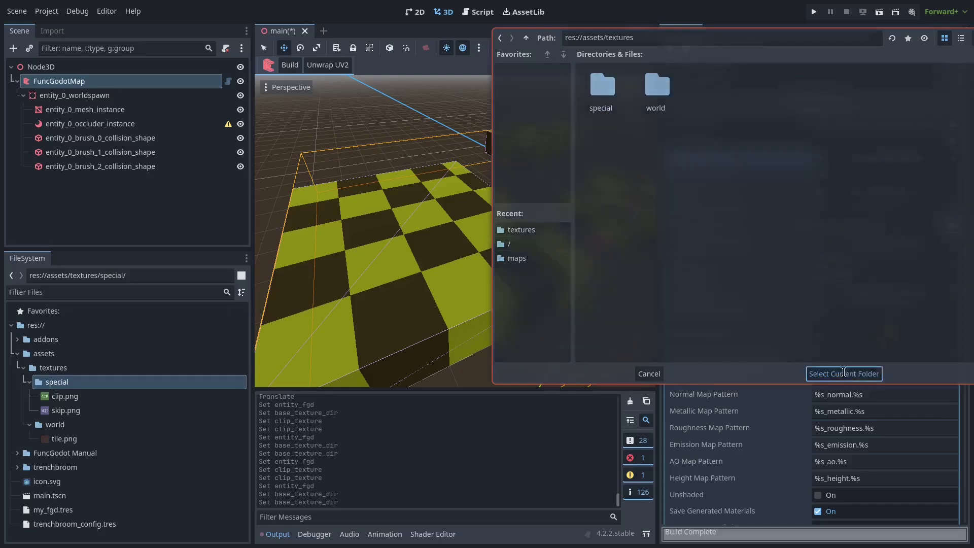
click(844, 374)
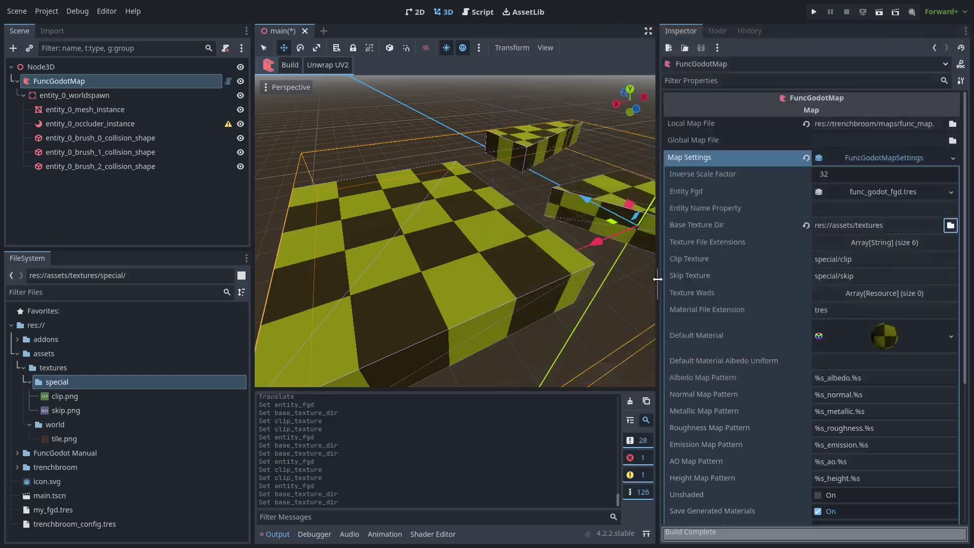
Check the Clip and Skip Texture paths, keeping Clip Texture at its default special/clip
click(811, 259)
click(815, 276)
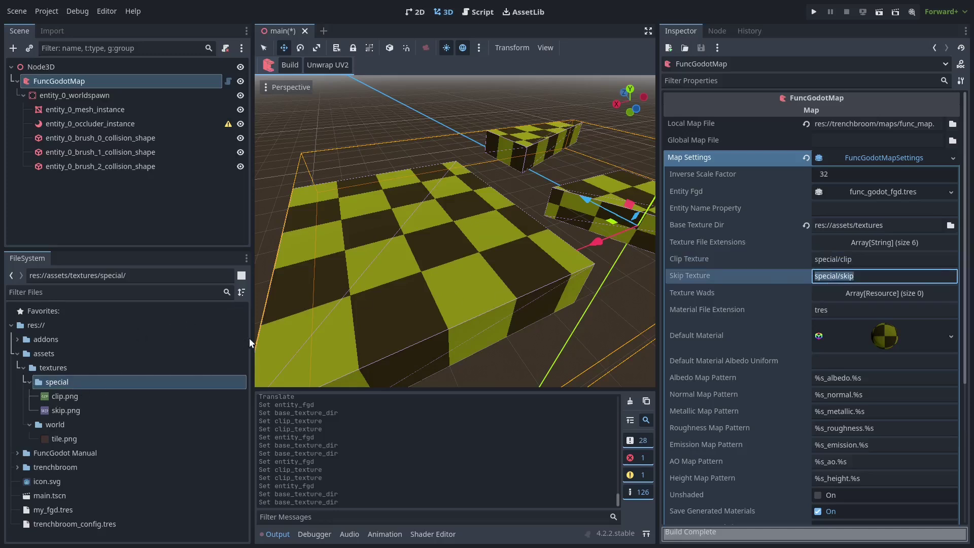
click(824, 260)
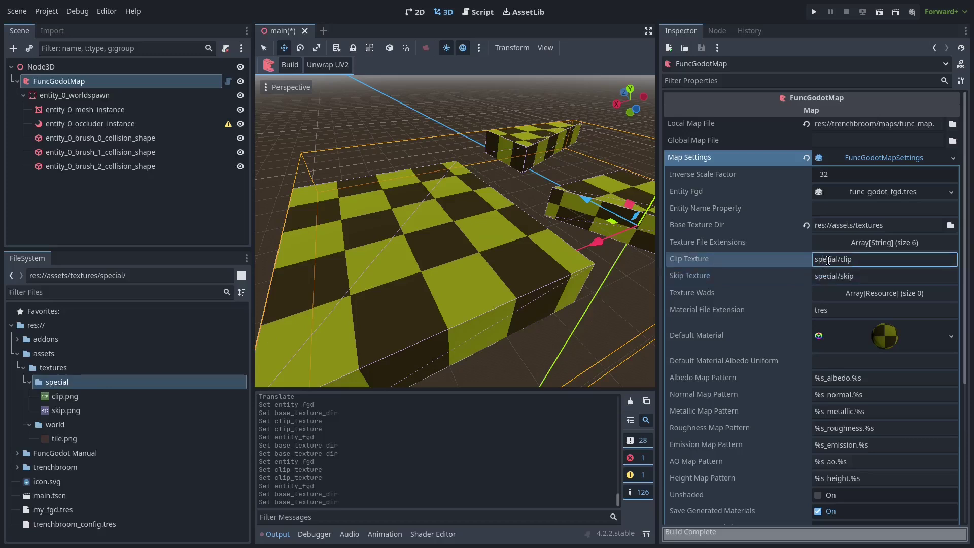
drag(838, 258, 814, 262)
text(world)
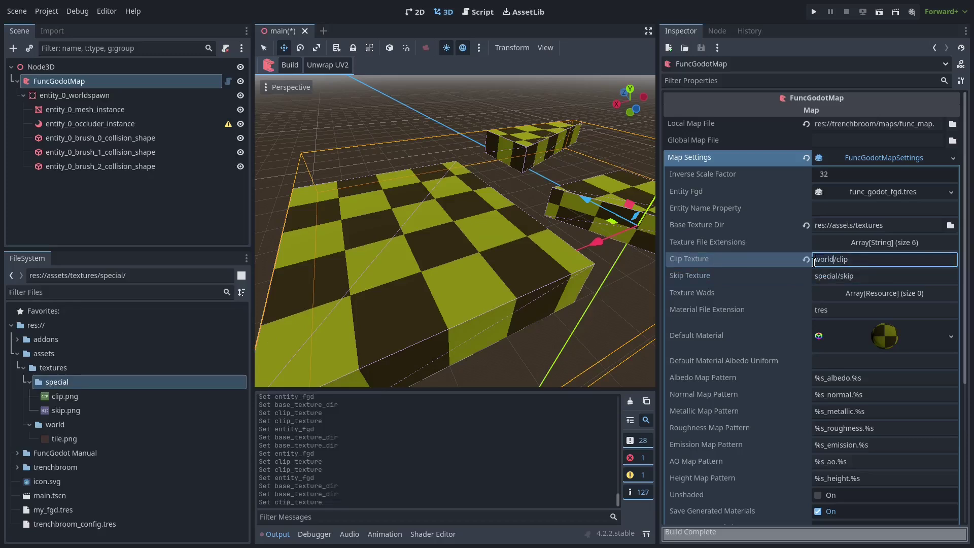
double_click(822, 261)
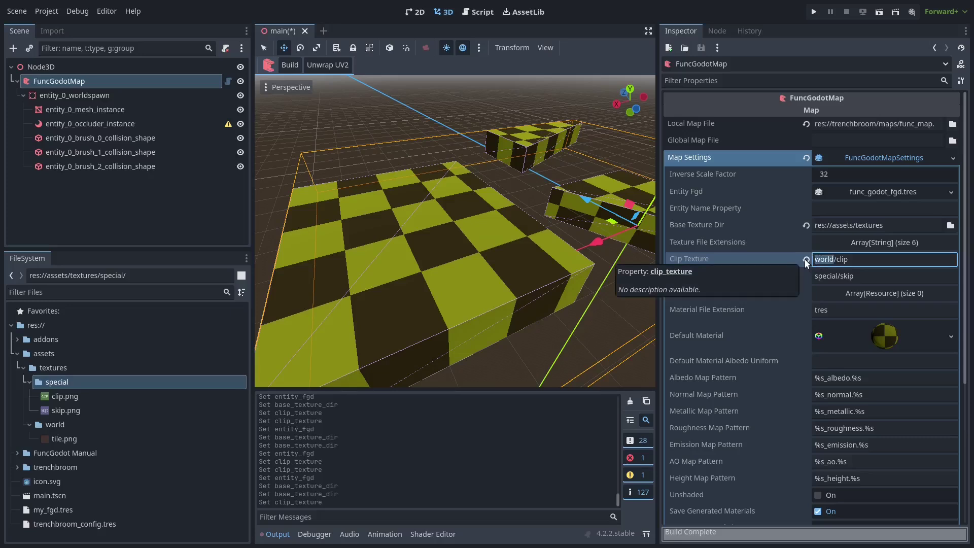
click(806, 260)
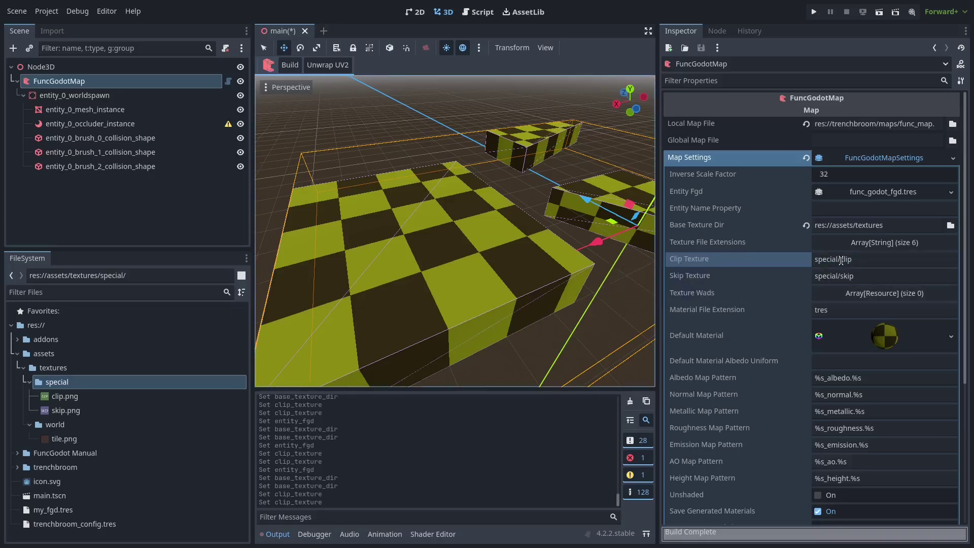
drag(841, 260, 855, 262)
key(alt+Tab)
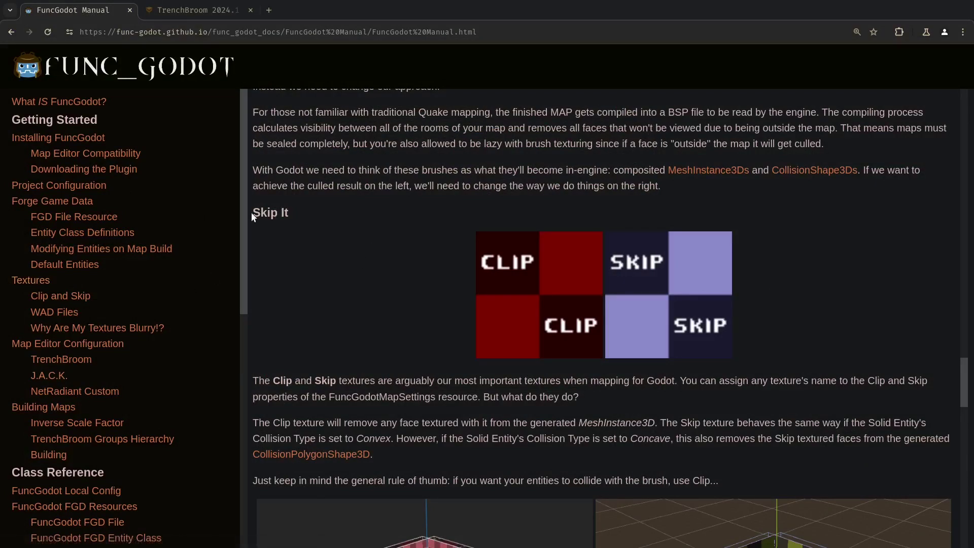
Read through the manual's Skip It section and its collision example images
click(344, 221)
scroll(472, 287, down, 3)
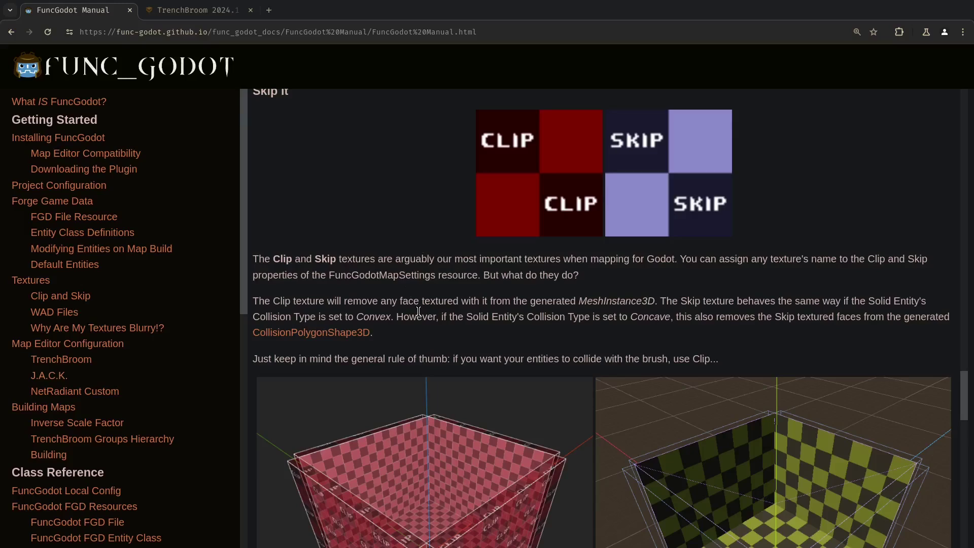
scroll(418, 311, down, 2)
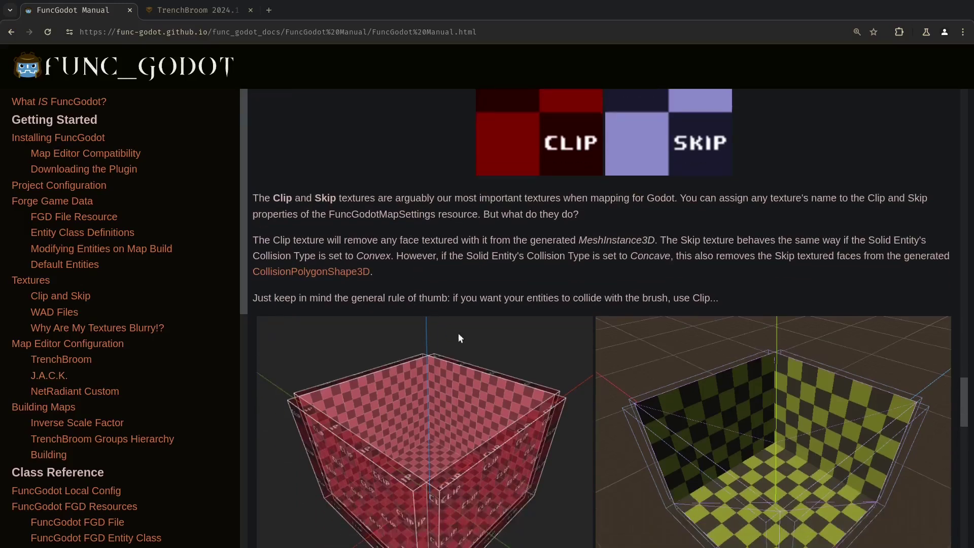
scroll(507, 360, down, 5)
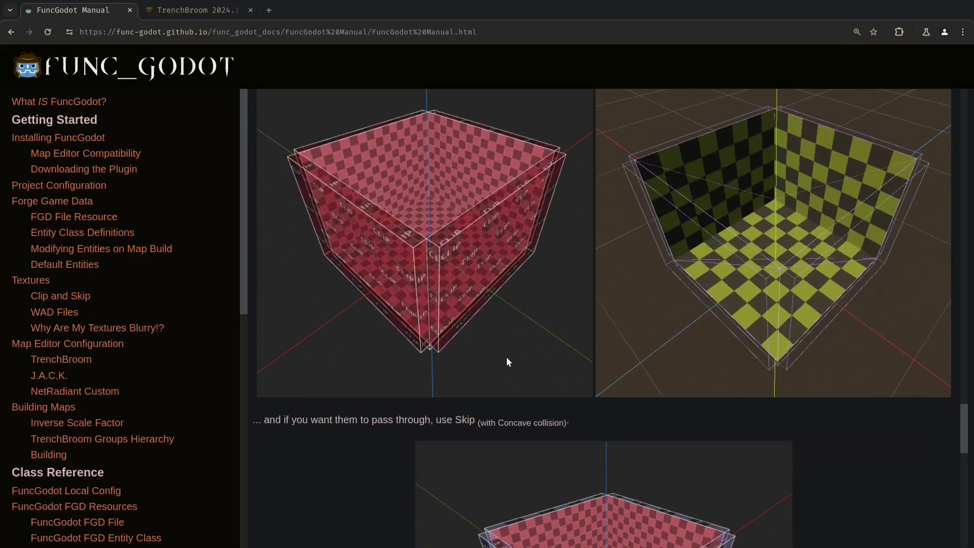
scroll(486, 329, up, 4)
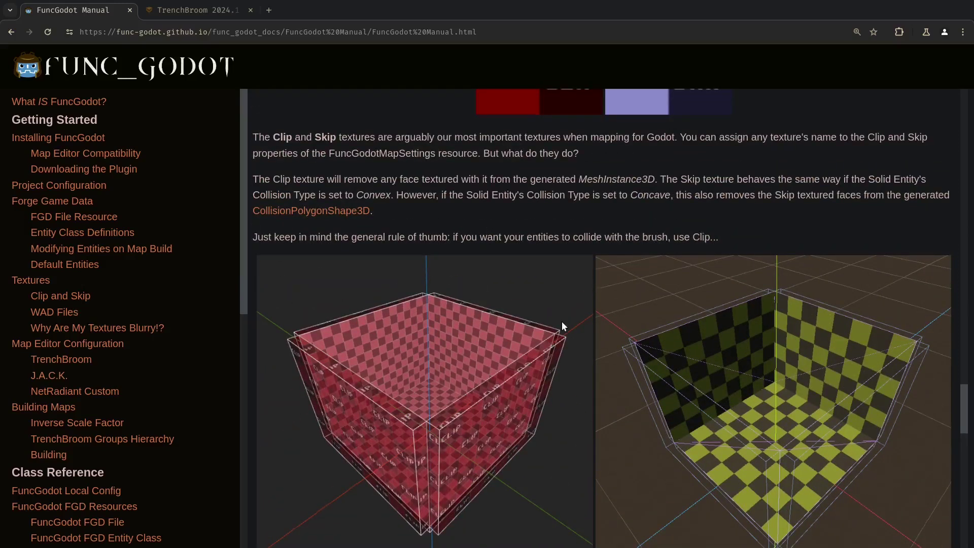
scroll(558, 327, down, 4)
scroll(547, 368, down, 2)
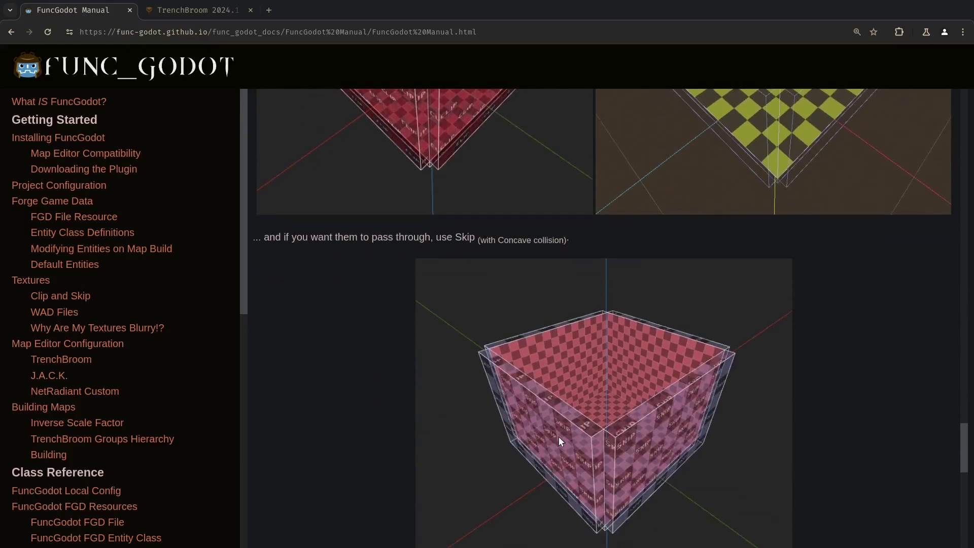
scroll(558, 439, up, 4)
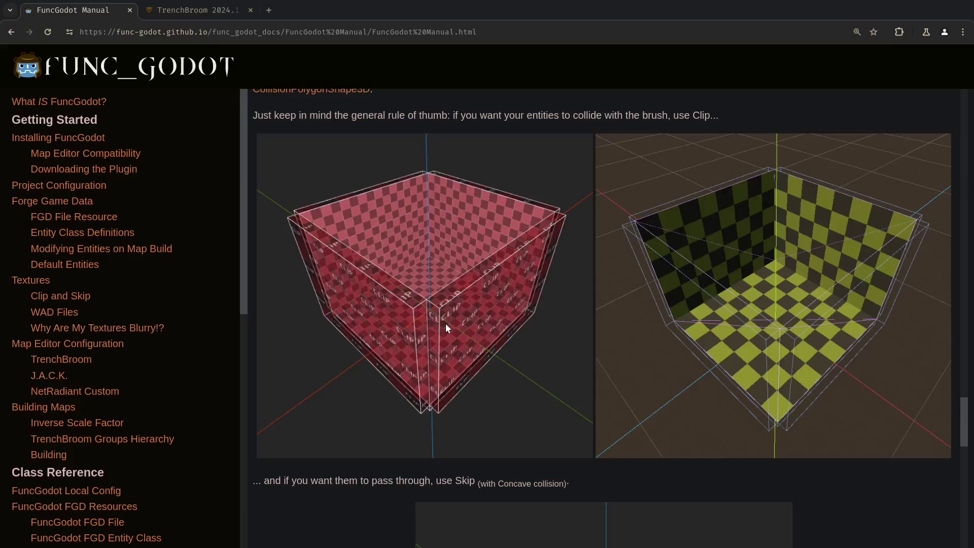
key(alt+Tab)
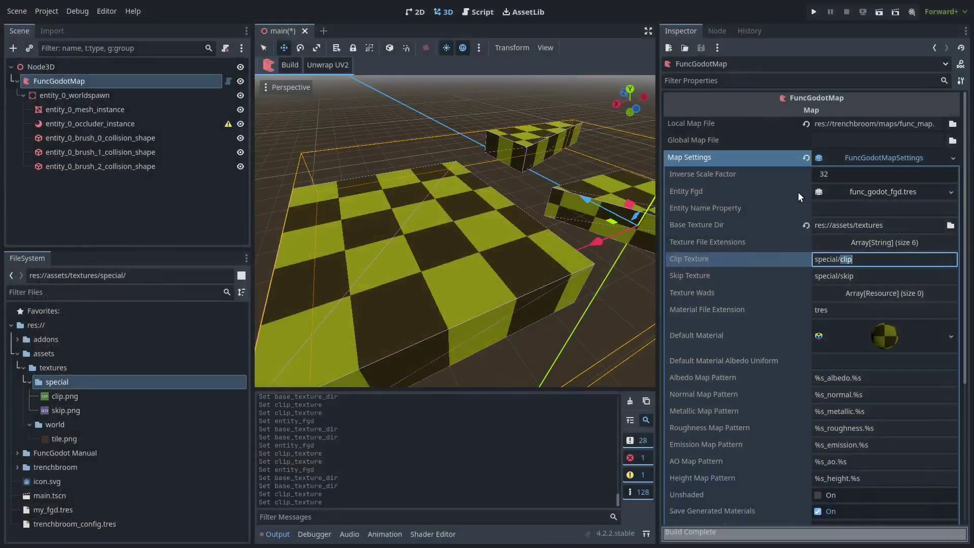
Quick-load my_fgd.tres as the map's Entity Fgd and save the main scene
click(951, 192)
click(911, 226)
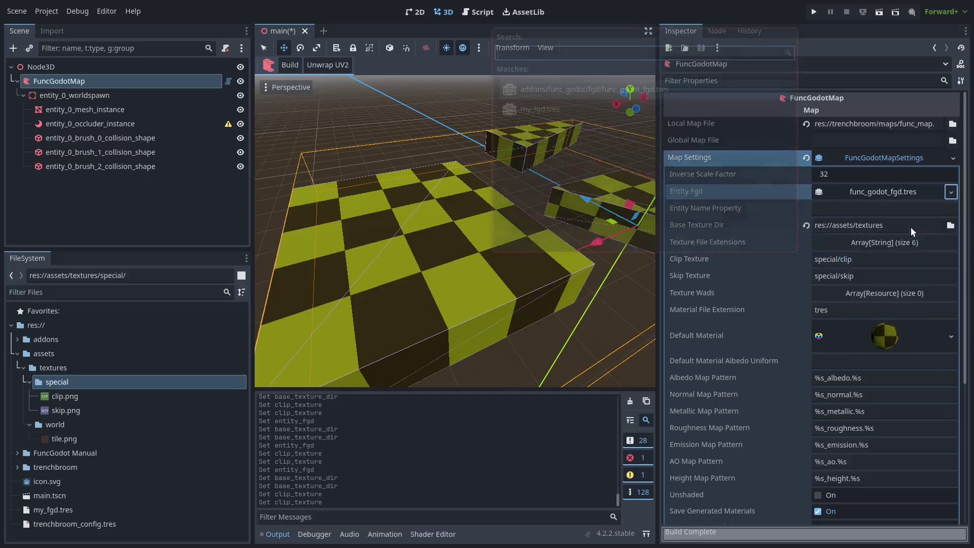
double_click(600, 106)
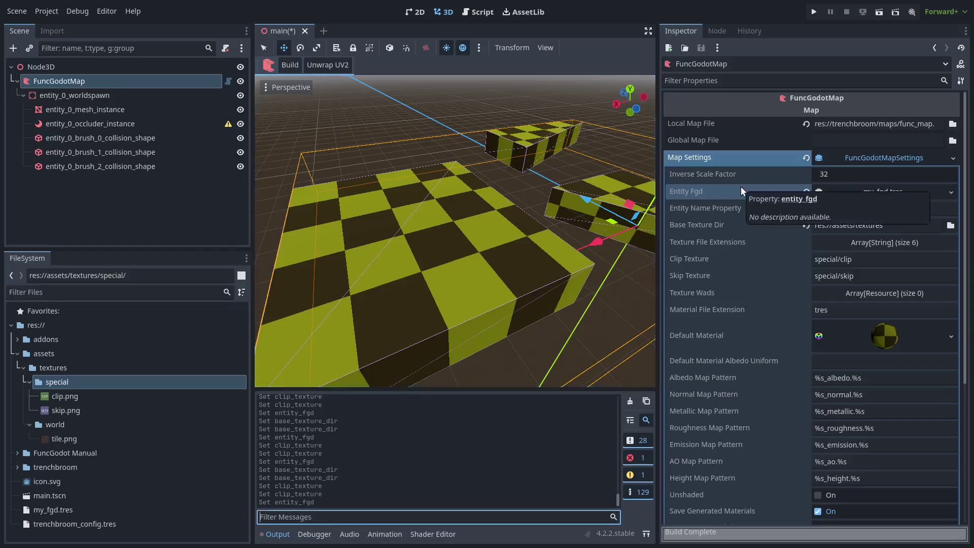
key(ctrl+s)
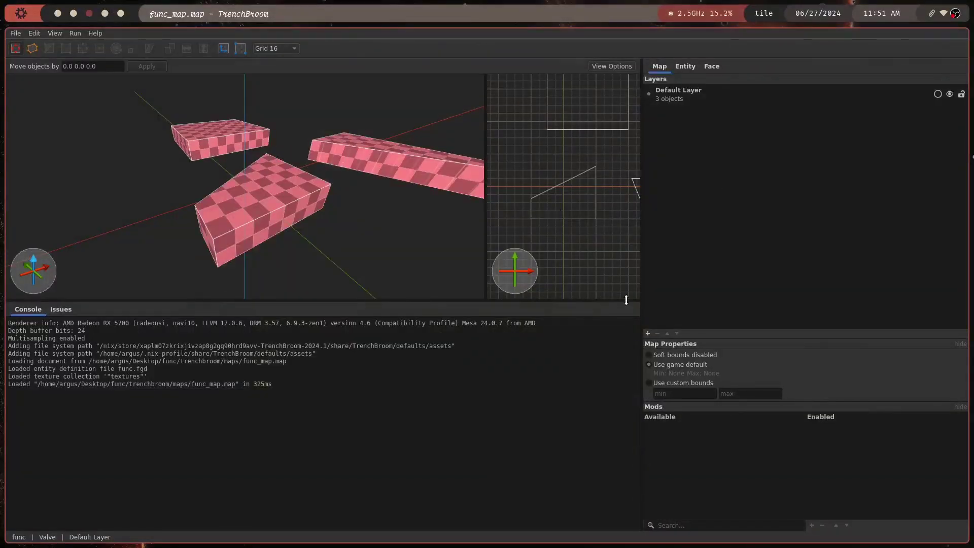
Select the long brush in the Face tab and open TrenchBroom's View > Preferences
click(707, 67)
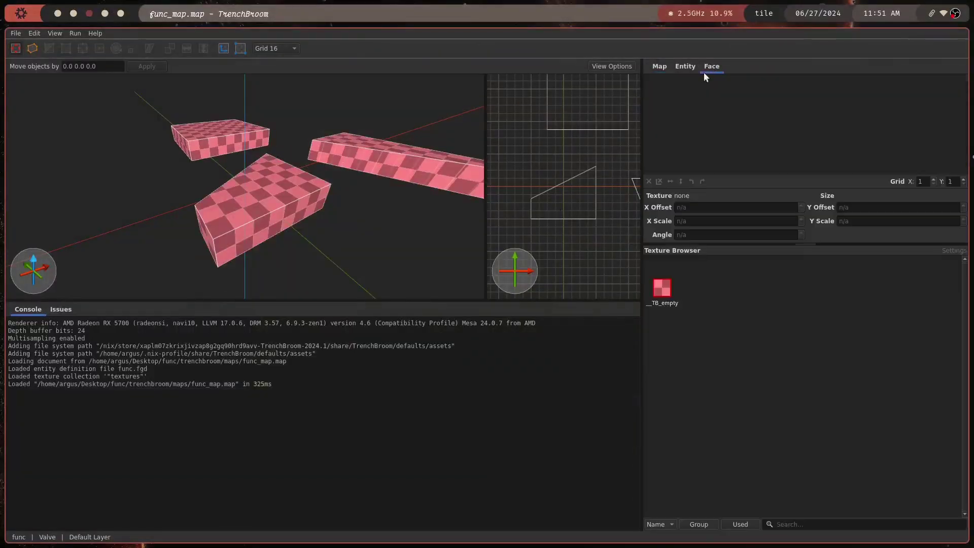
click(376, 175)
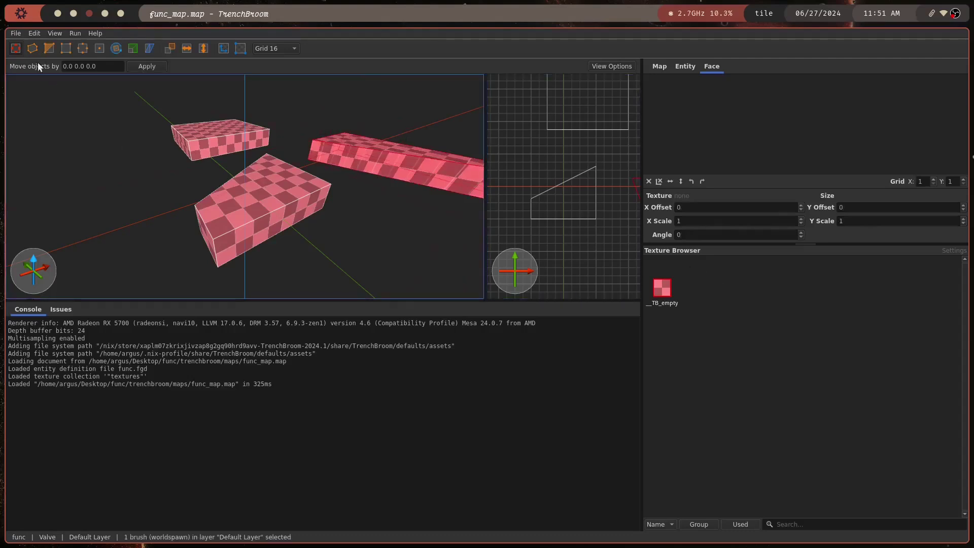
click(54, 33)
click(109, 188)
scroll(333, 273, down, 2)
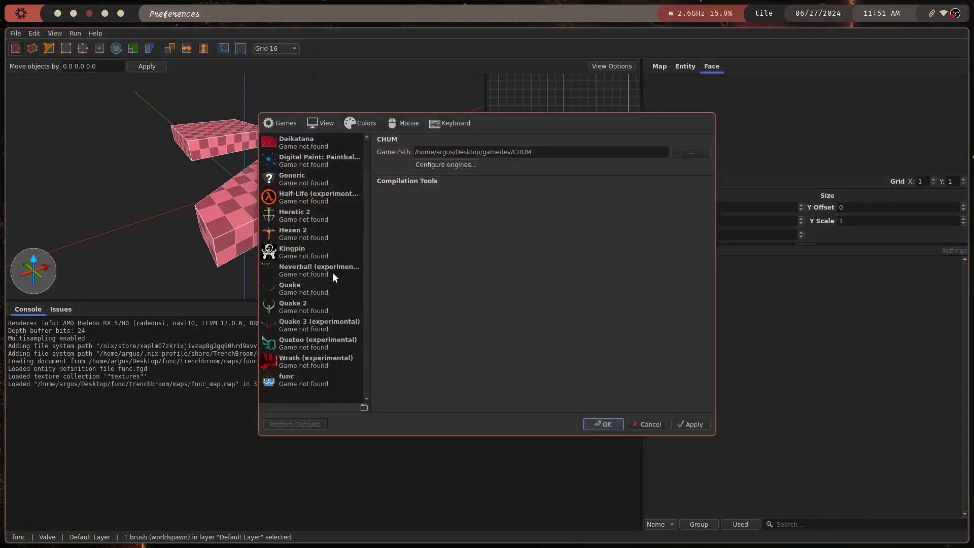
Select the func game configuration, compare it with Half-Life, and focus its Game Path field
click(310, 379)
click(452, 151)
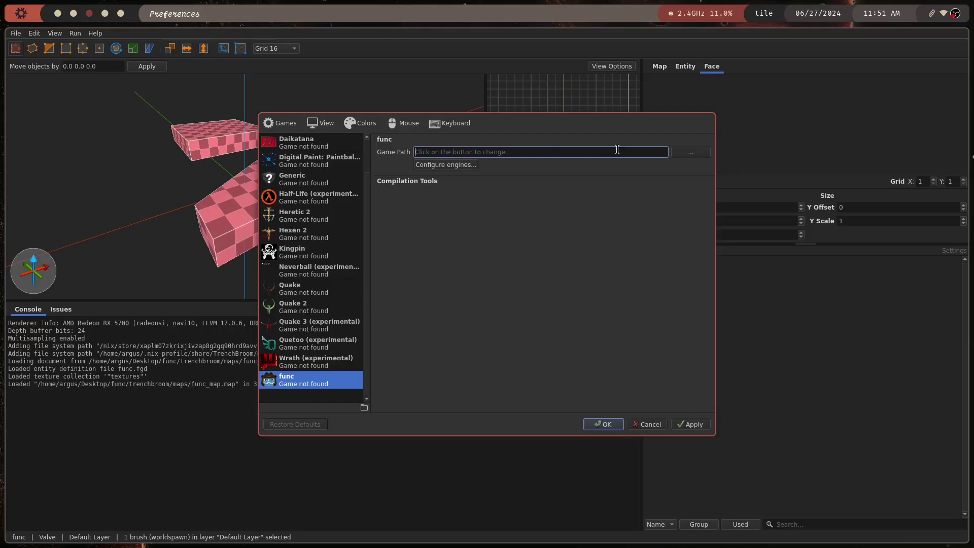
click(323, 203)
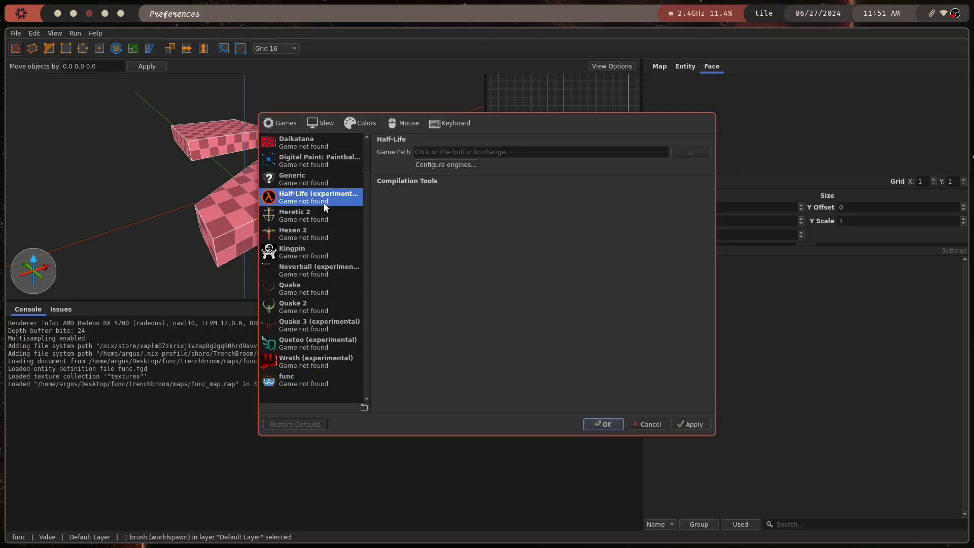
click(312, 376)
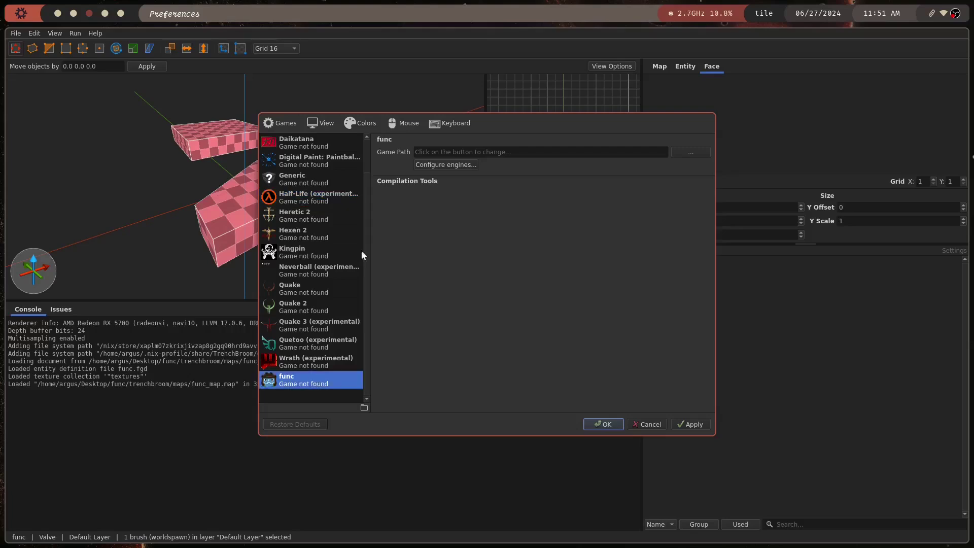
click(449, 151)
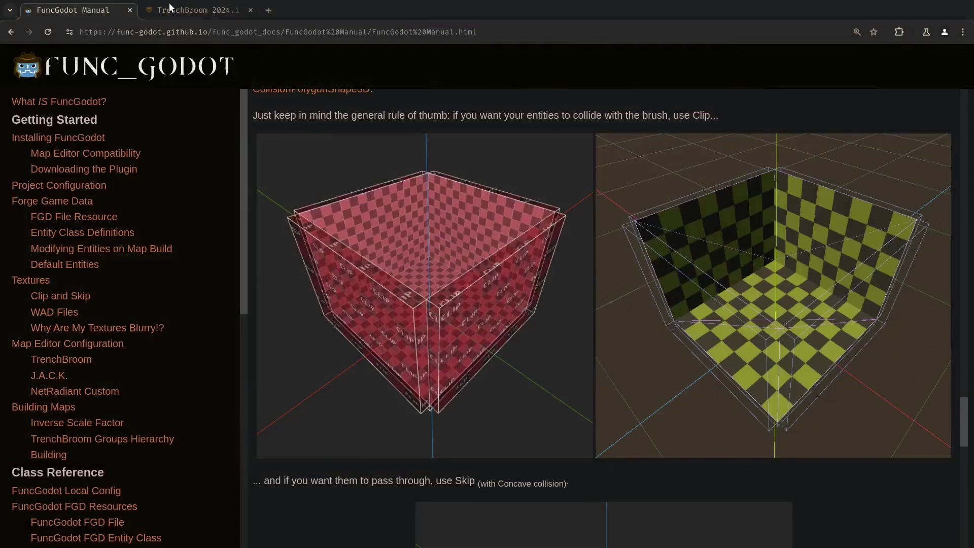
click(173, 7)
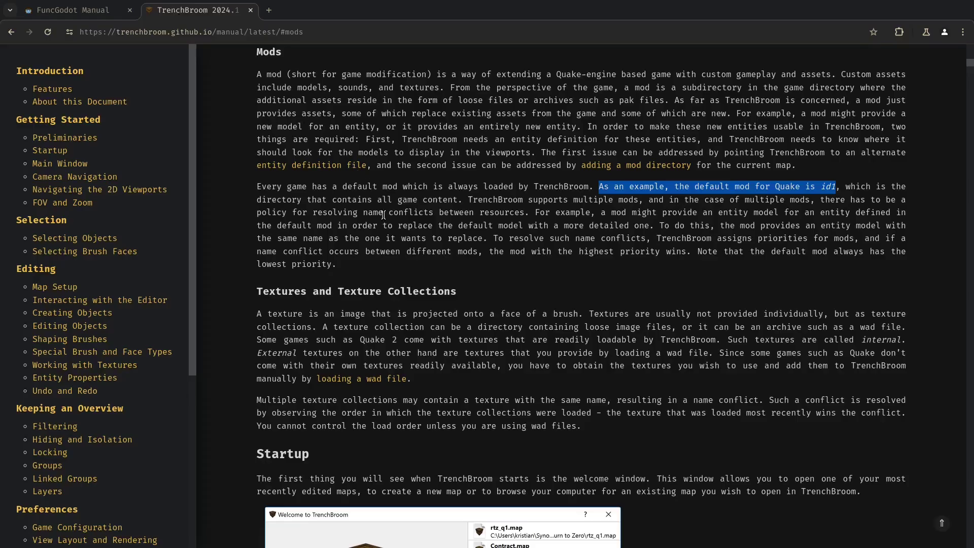
click(260, 180)
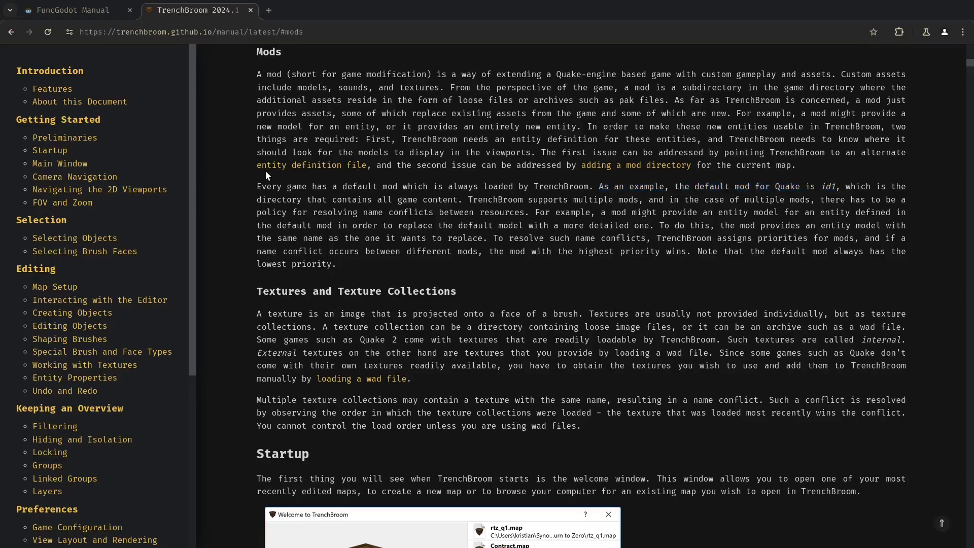
drag(257, 184, 591, 184)
click(592, 185)
drag(697, 186, 834, 186)
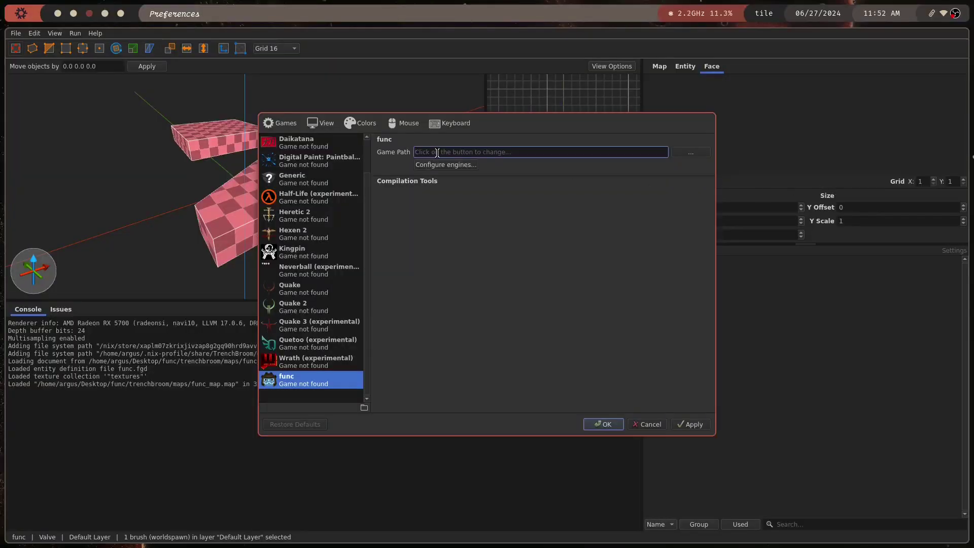
Enter the Desktop func project folder as the func game path, apply it and close Preferences
text(/home/argus/Desktop/func)
double_click(489, 153)
click(518, 152)
click(680, 429)
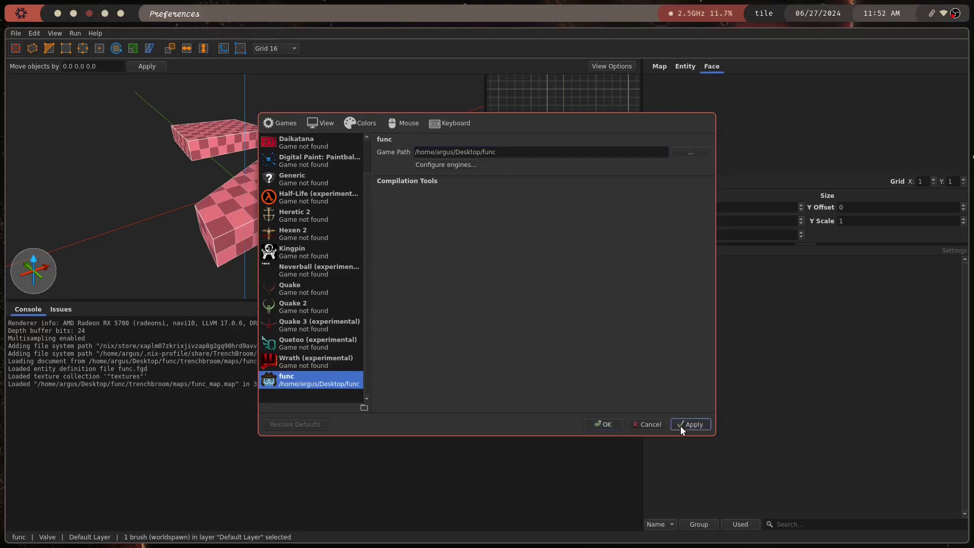
click(605, 424)
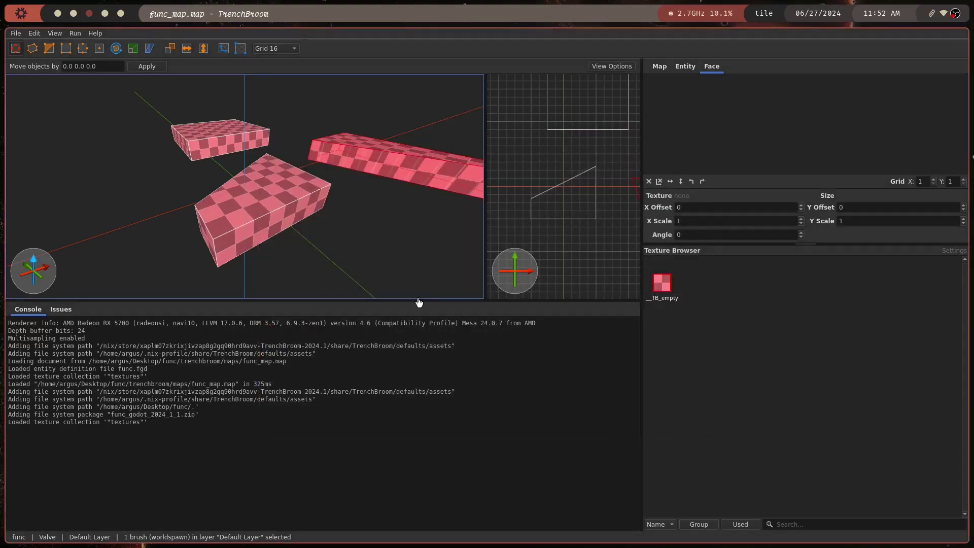
Enable the assets mod from the Map tab's available mods list
click(948, 249)
click(949, 250)
click(949, 250)
click(948, 250)
click(659, 68)
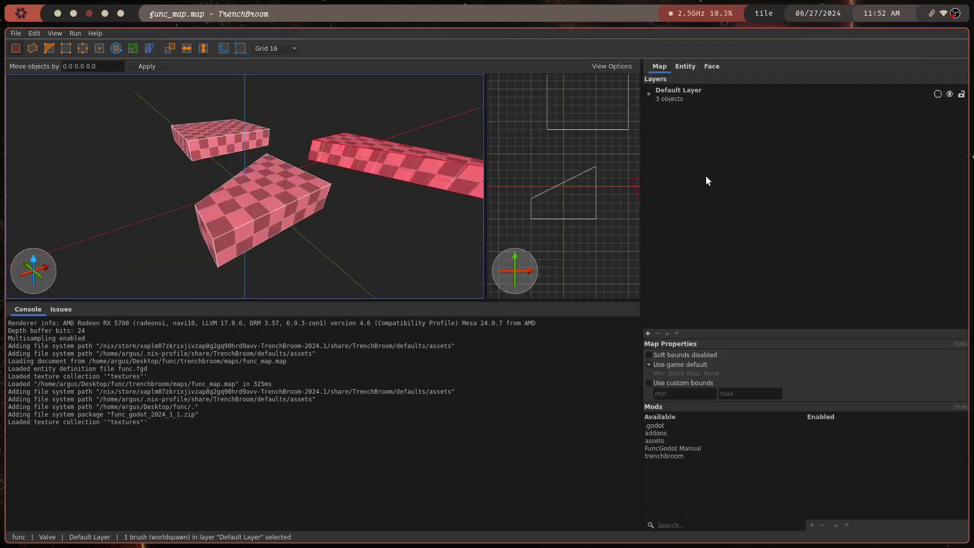
double_click(656, 442)
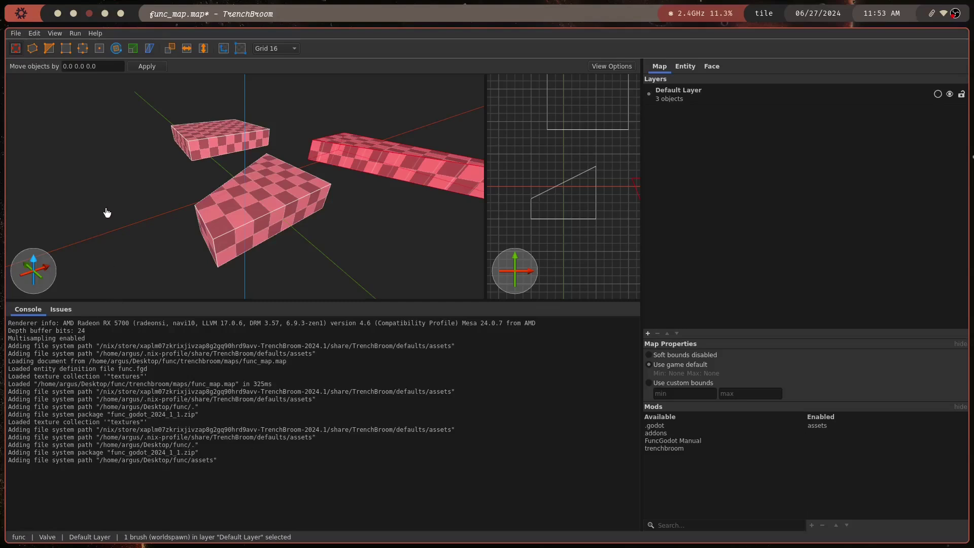
click(710, 68)
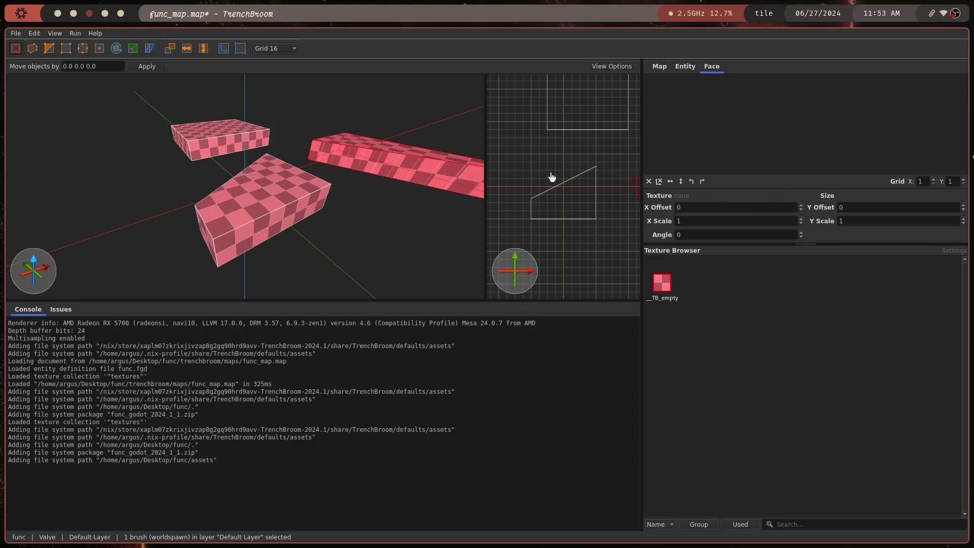
Reload texture collections and enable the textures/special and textures/world collections
click(14, 34)
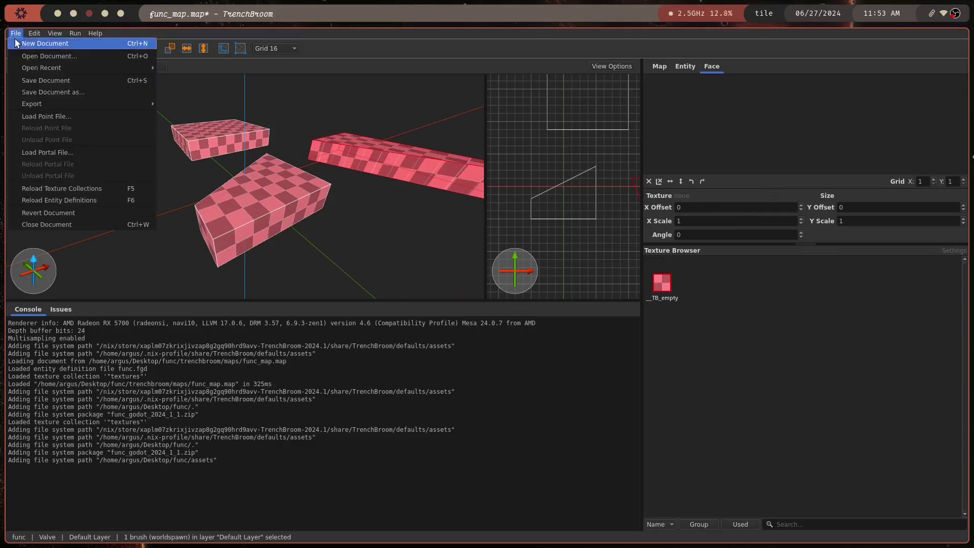
click(59, 190)
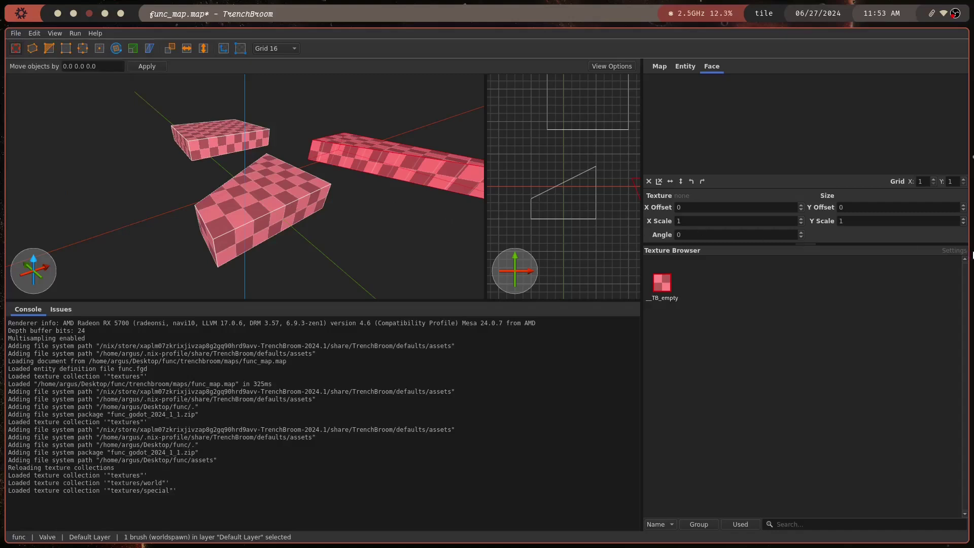
click(956, 251)
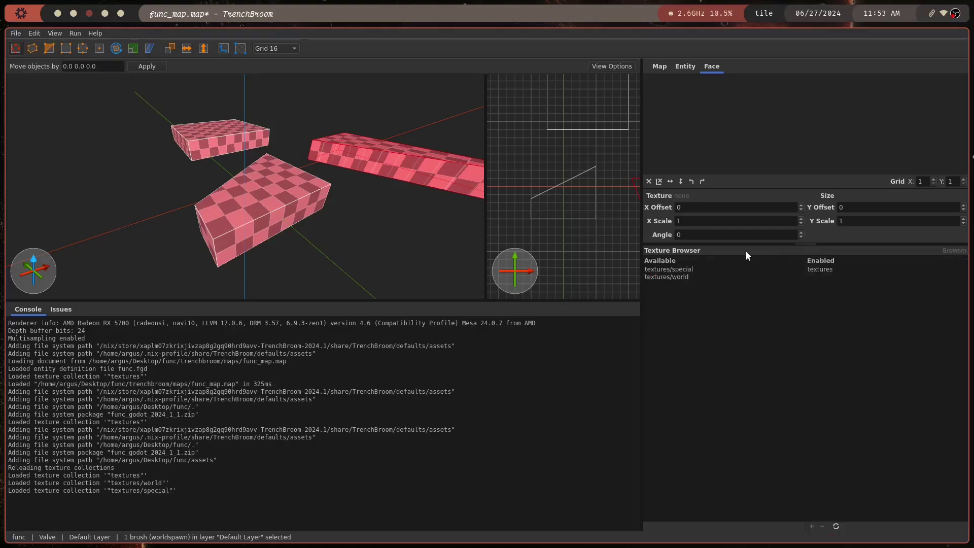
click(955, 250)
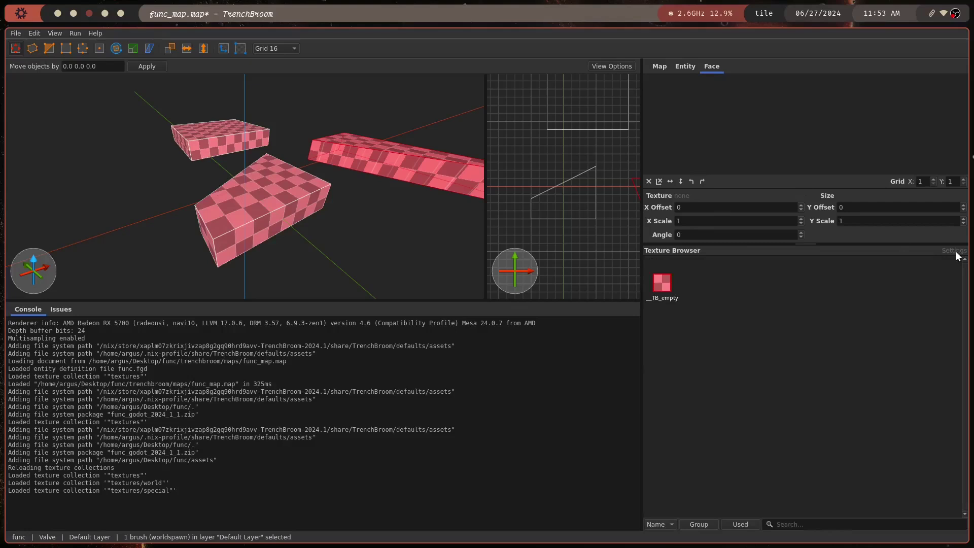
click(956, 251)
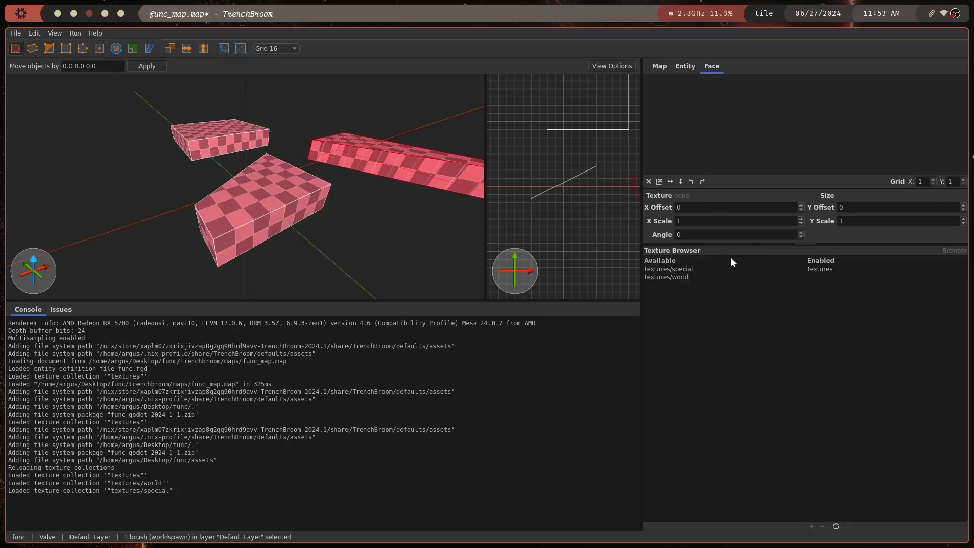
click(672, 272)
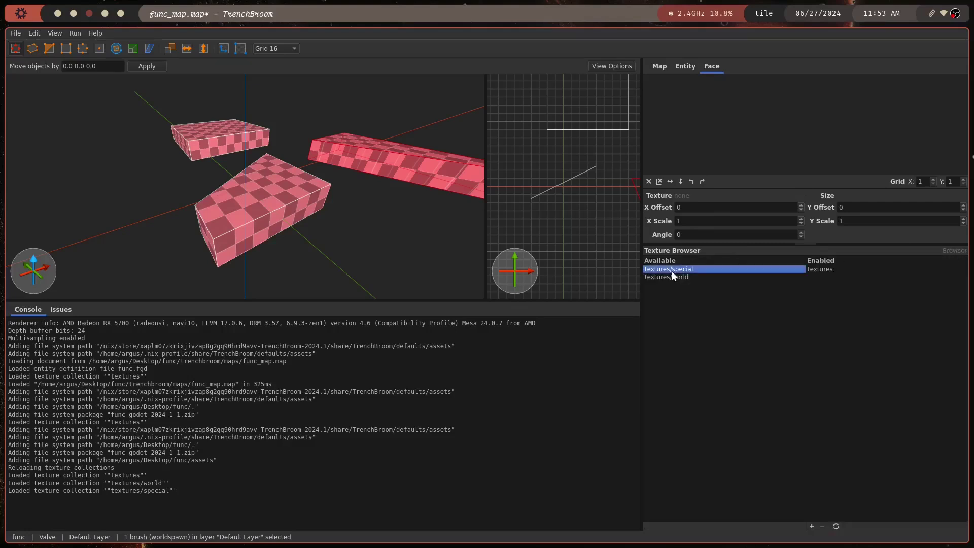
double_click(666, 271)
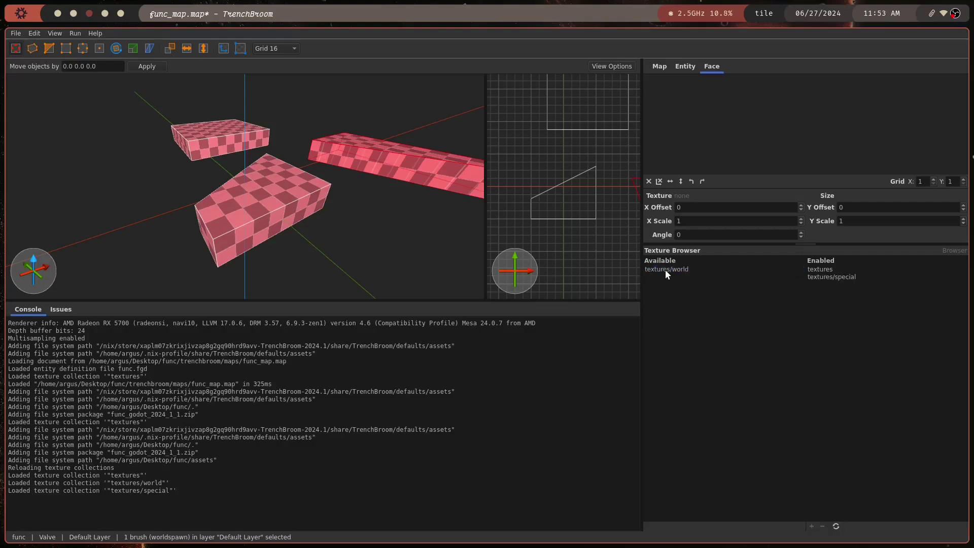
double_click(670, 270)
click(954, 250)
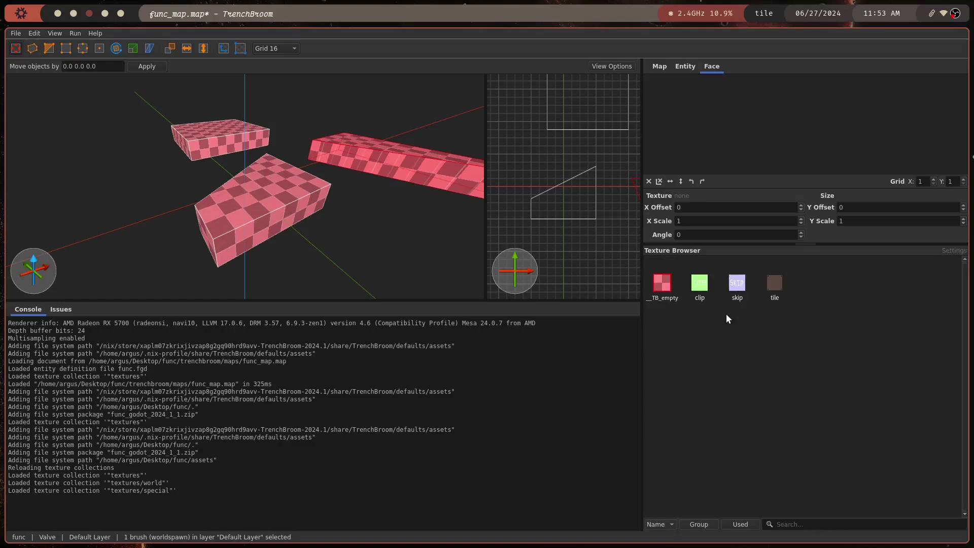
Enlarge the viewports, then texture the wedge clip, the small box tile and the long box skip
drag(641, 274, 789, 268)
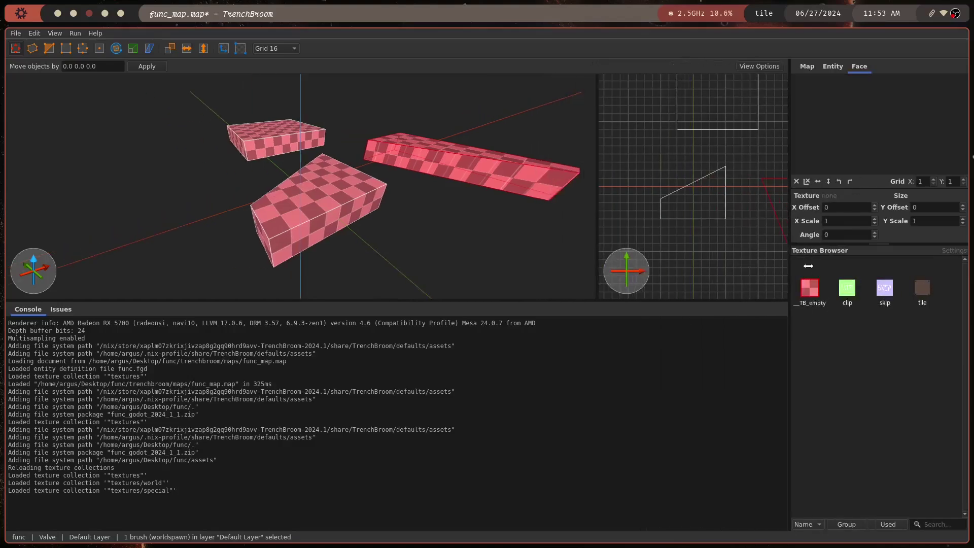
drag(500, 303, 501, 430)
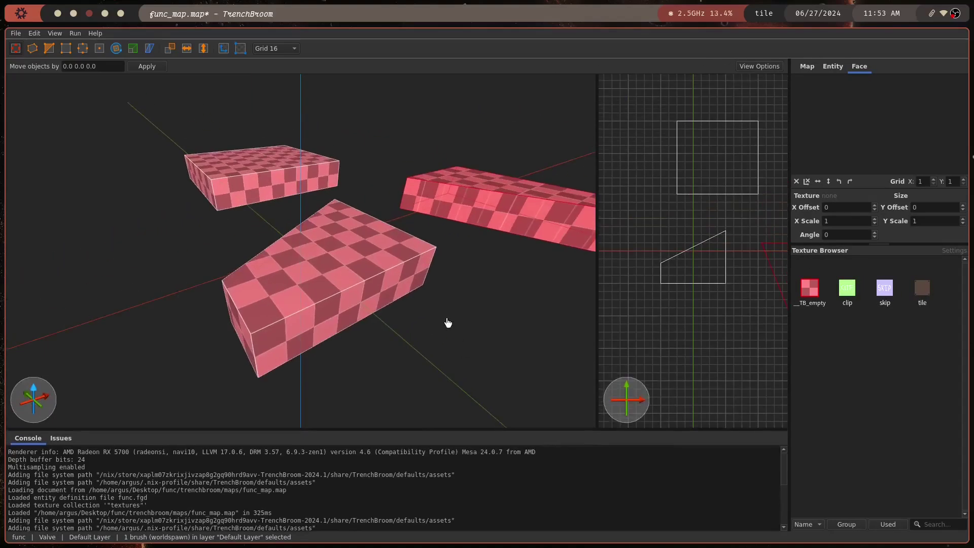
click(304, 264)
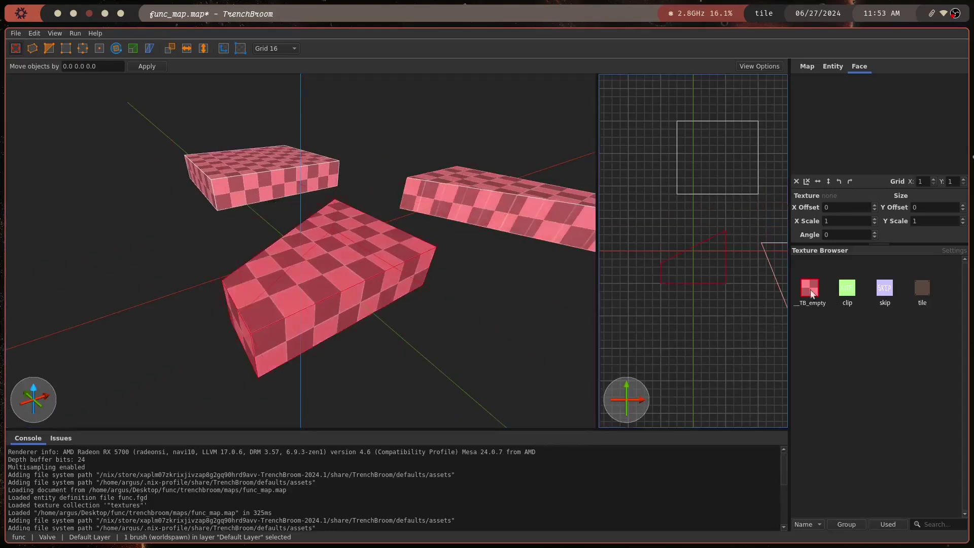
click(846, 287)
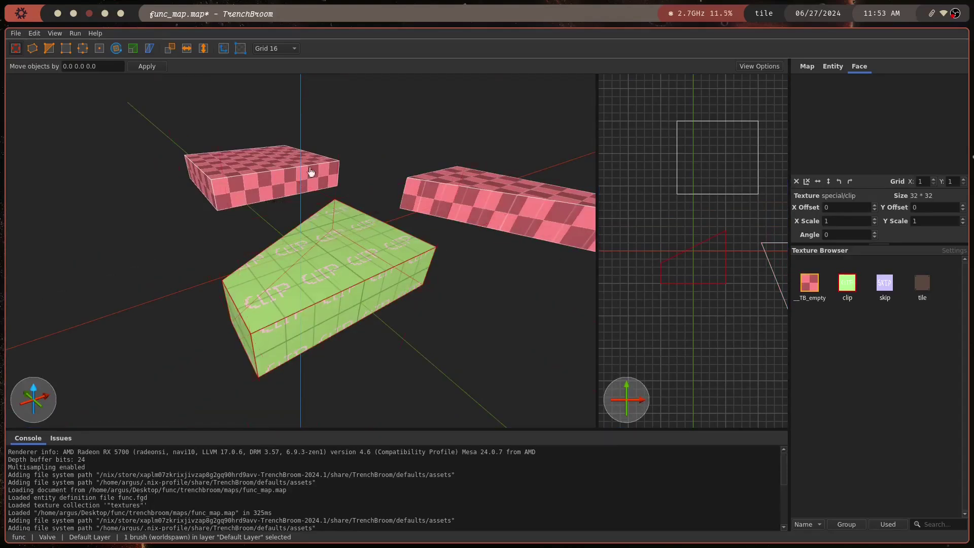
click(245, 160)
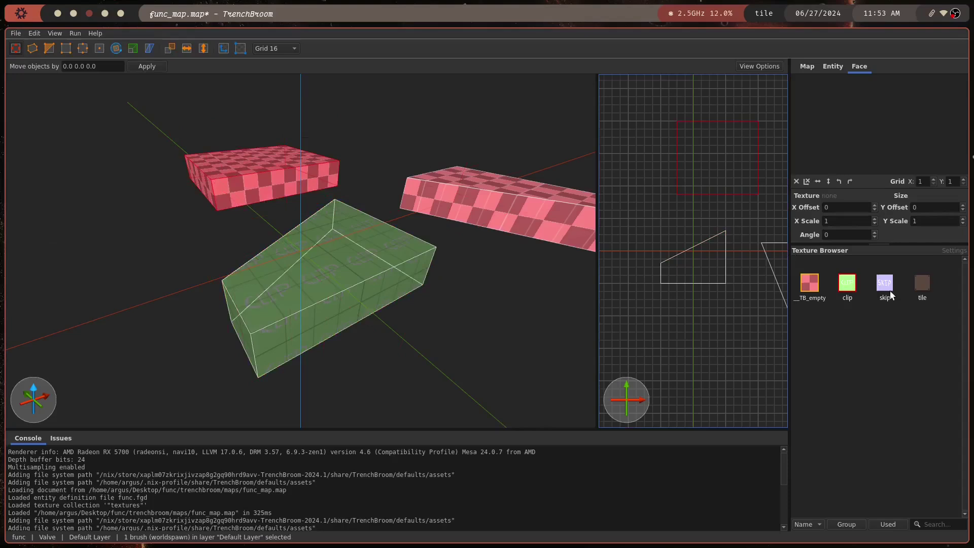
click(922, 284)
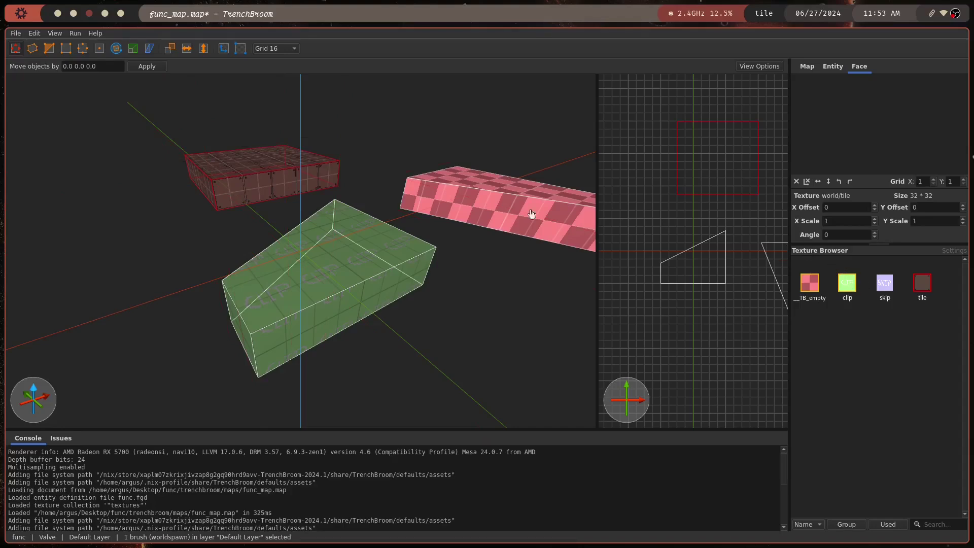
click(490, 207)
click(884, 284)
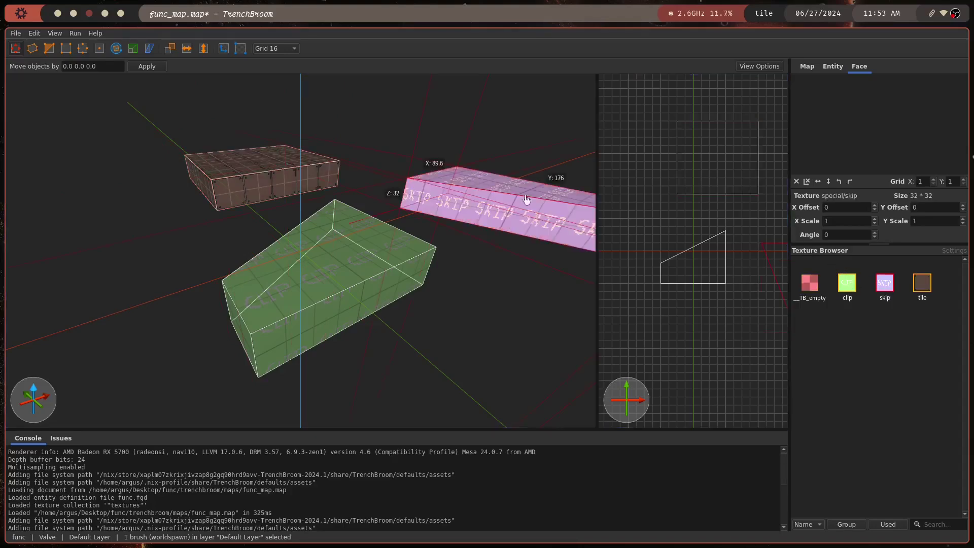
Apply tile to the long box's top face and save func_map.map
right_drag(525, 127, 519, 115)
scroll(509, 118, up, 5)
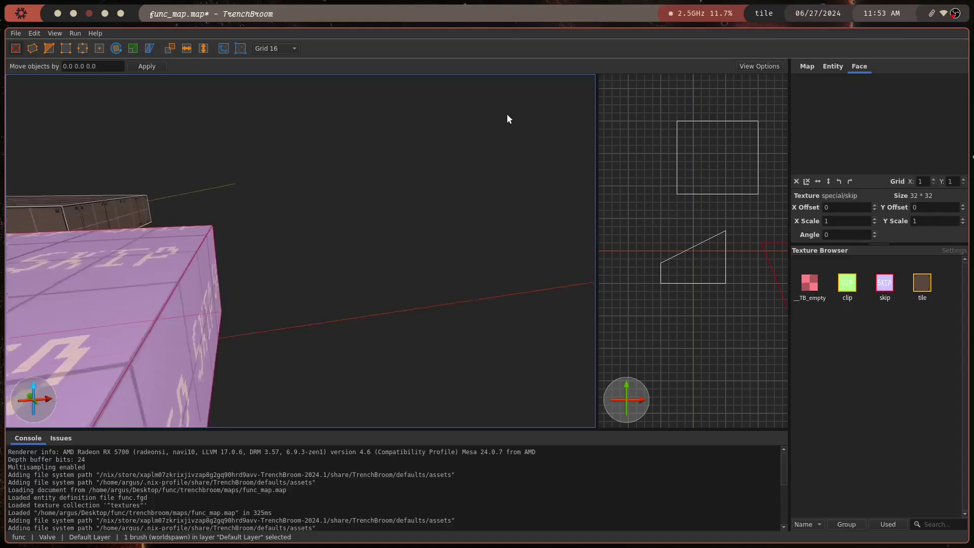
scroll(507, 119, down, 5)
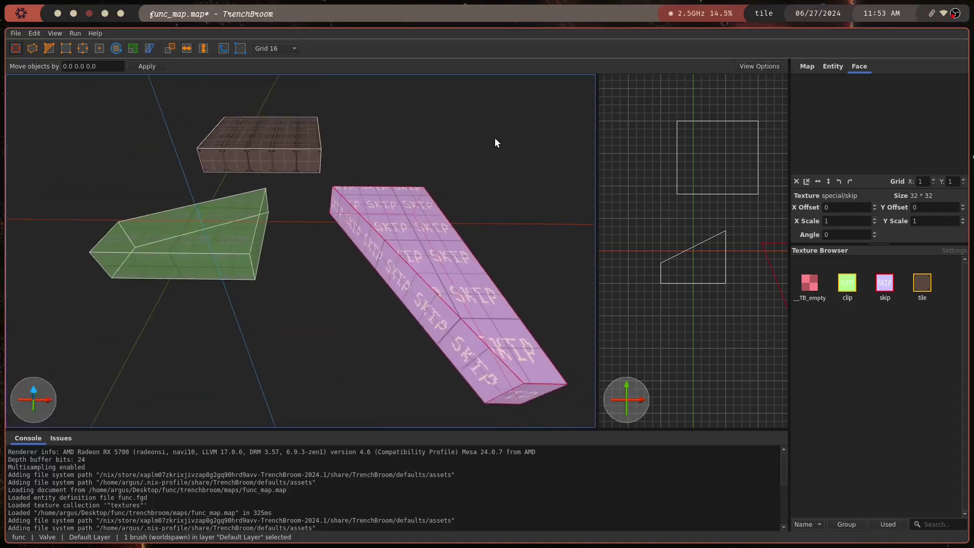
click(439, 150)
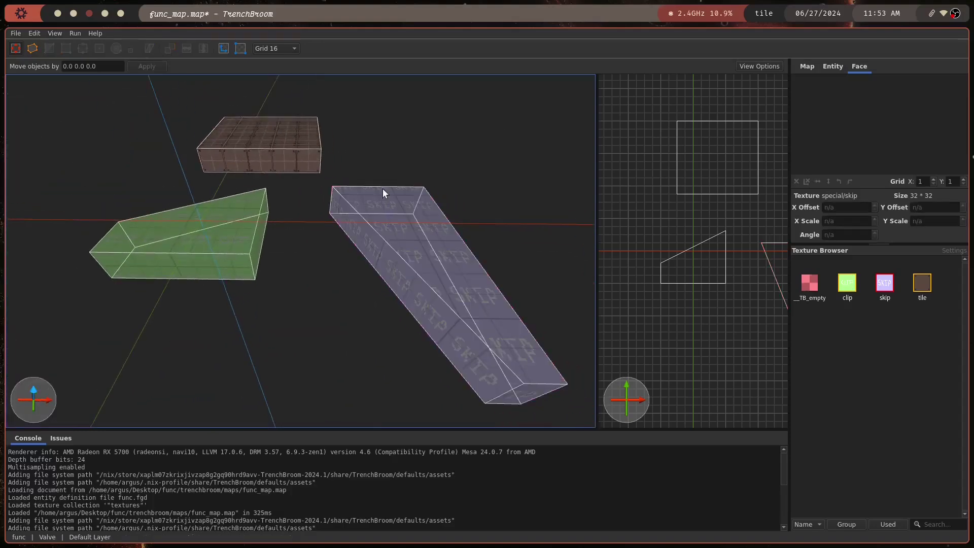
shift+click(391, 217)
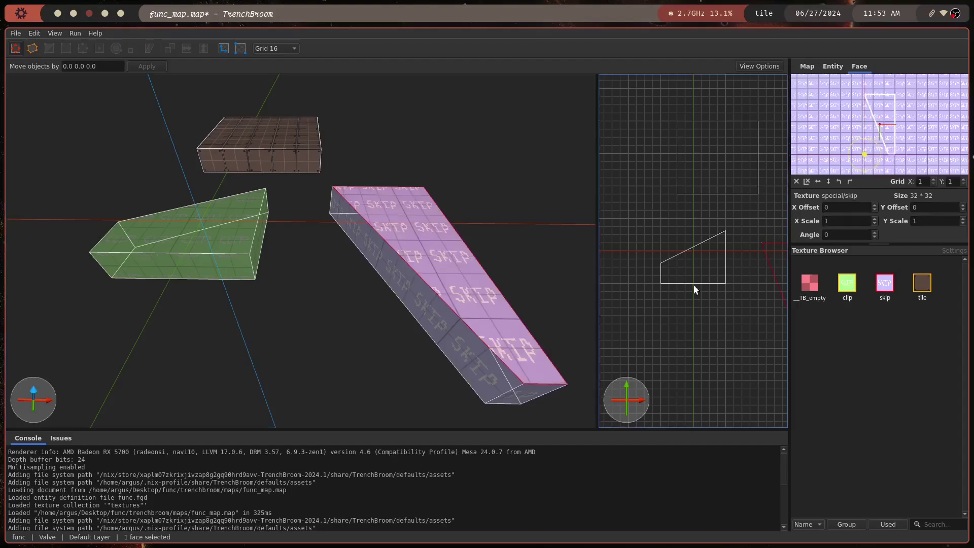
click(922, 283)
click(427, 145)
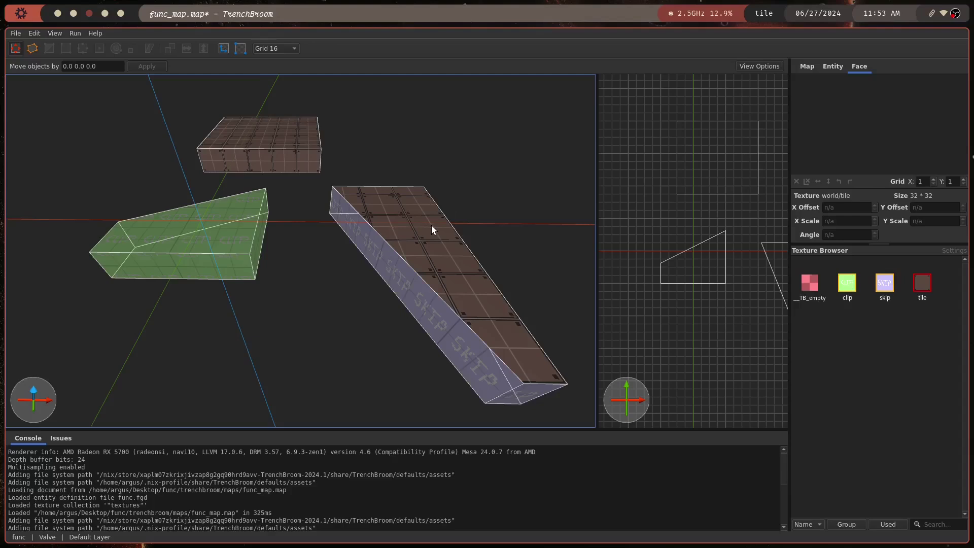
key(ctrl+s)
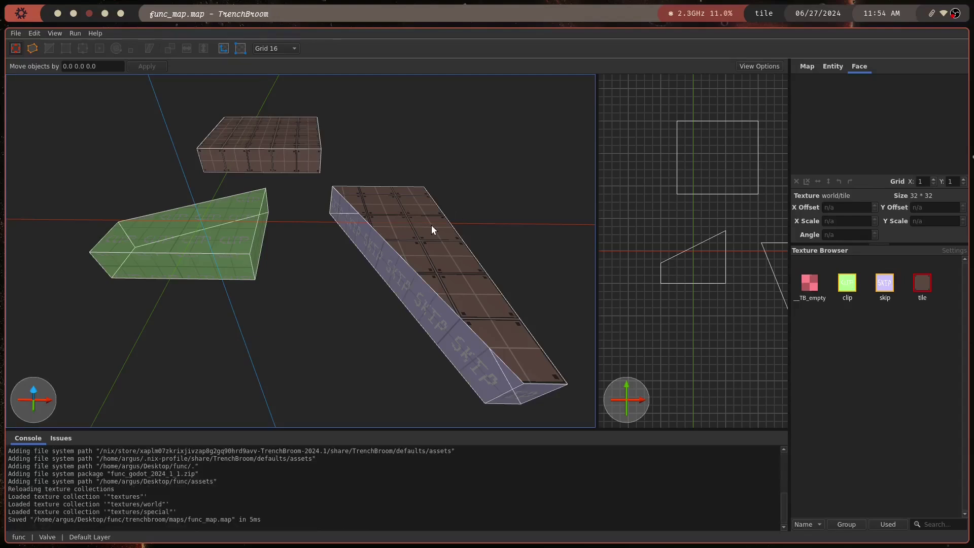
key(alt+Tab)
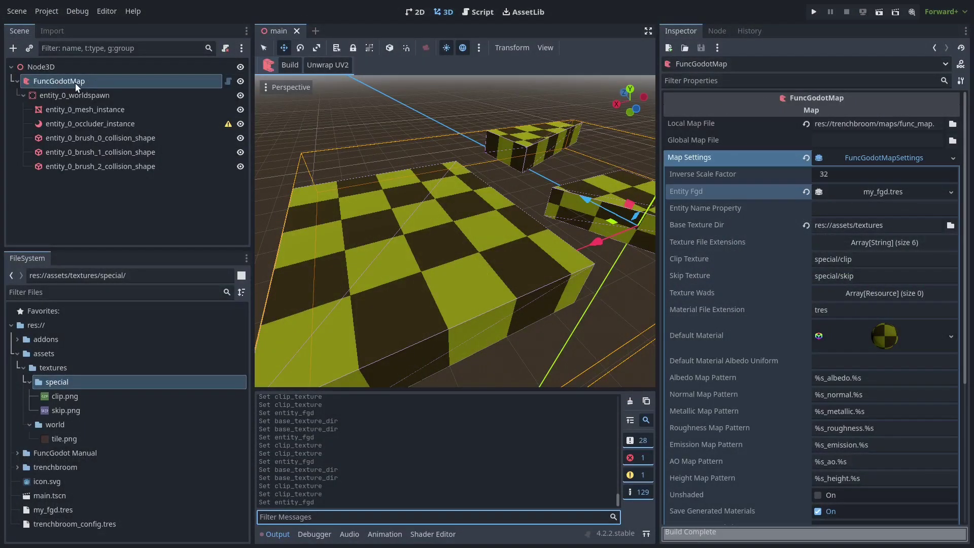
Rebuild the FuncGodotMap from func_map.map and inspect the brown tile-textured brushes from above
click(287, 65)
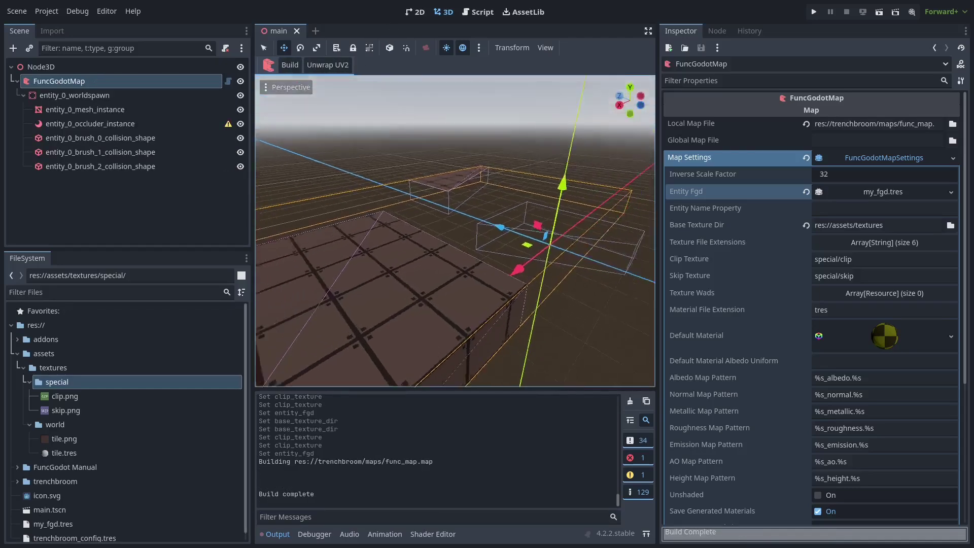
mouse_move(454, 231)
right_down()
mouse_move(410, 237)
mouse_move(475, 150)
right_up()
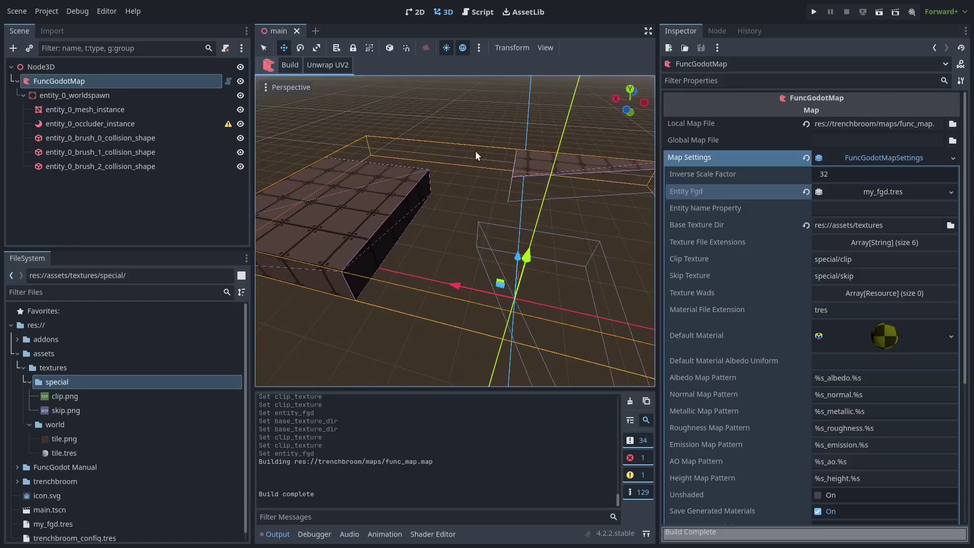